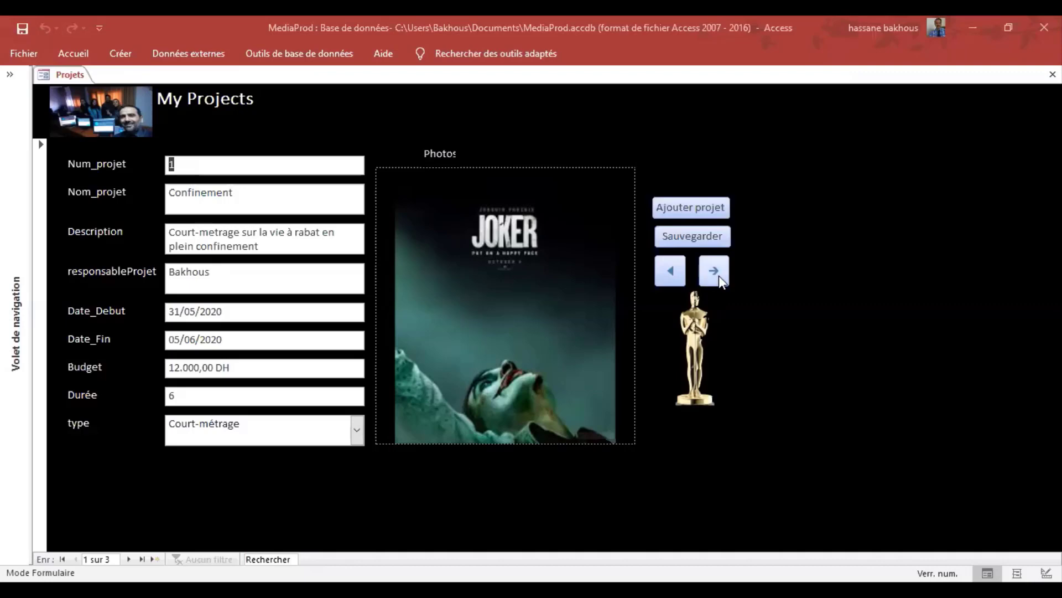
- Browse the records in the Projets form and page through the photos attached to the project La vie continue
left_click(670, 275)
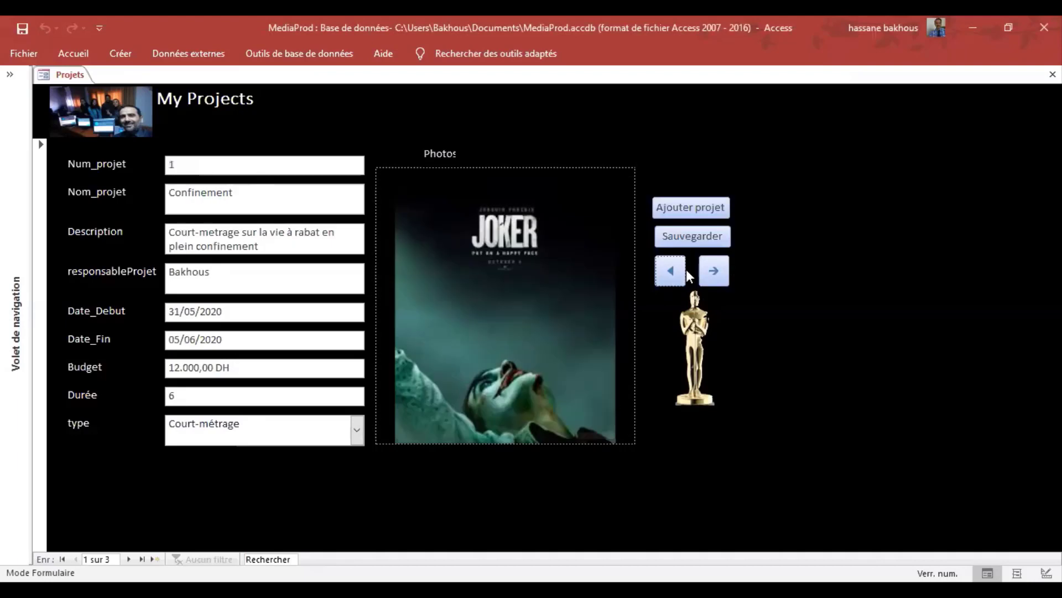
left_click(713, 270)
left_click(672, 271)
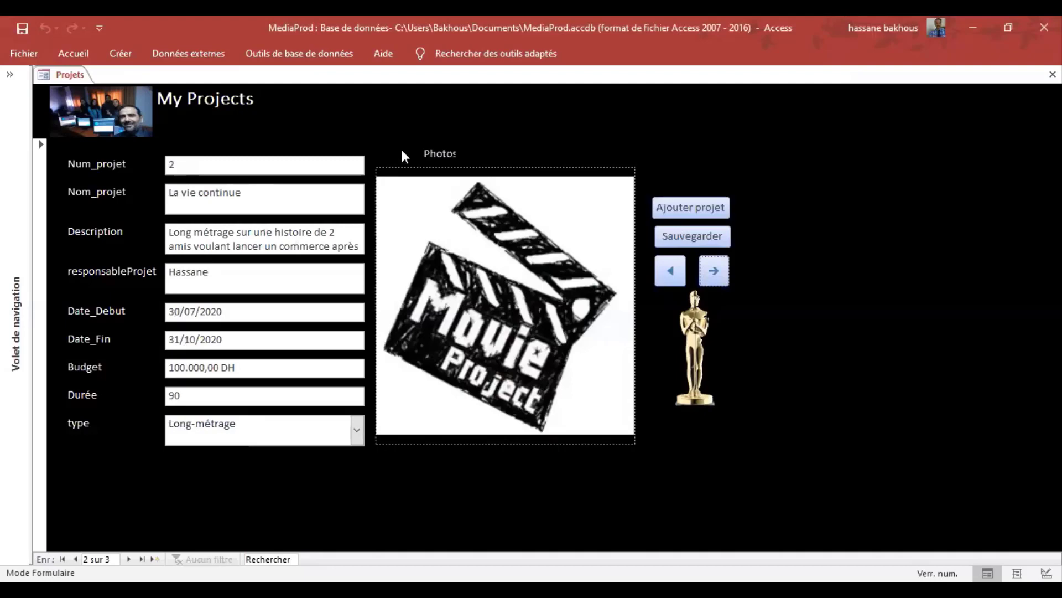
left_click(388, 148)
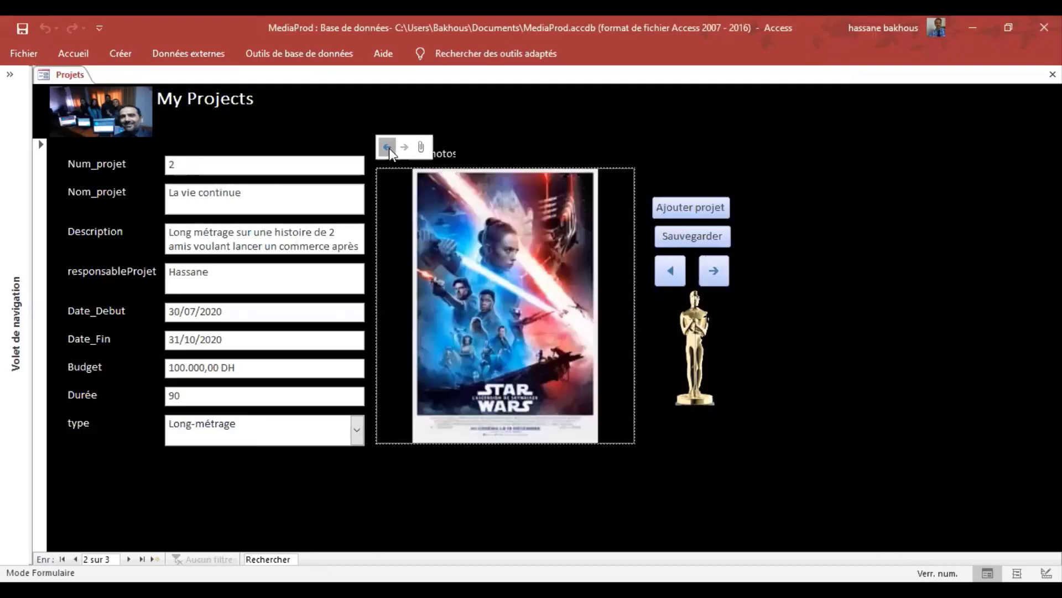
left_click(407, 148)
left_click(407, 148)
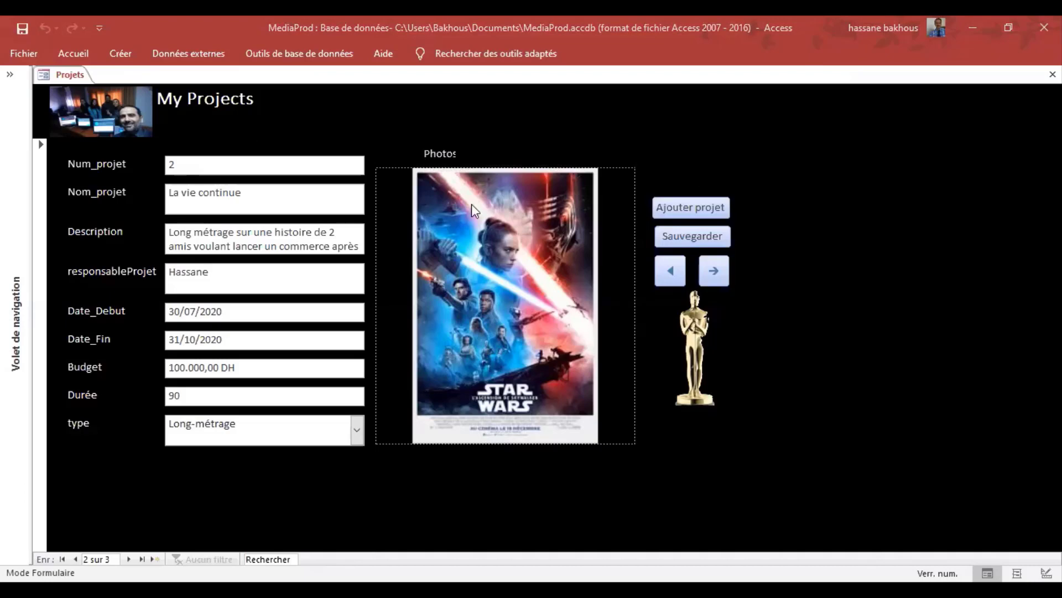
left_click(415, 182)
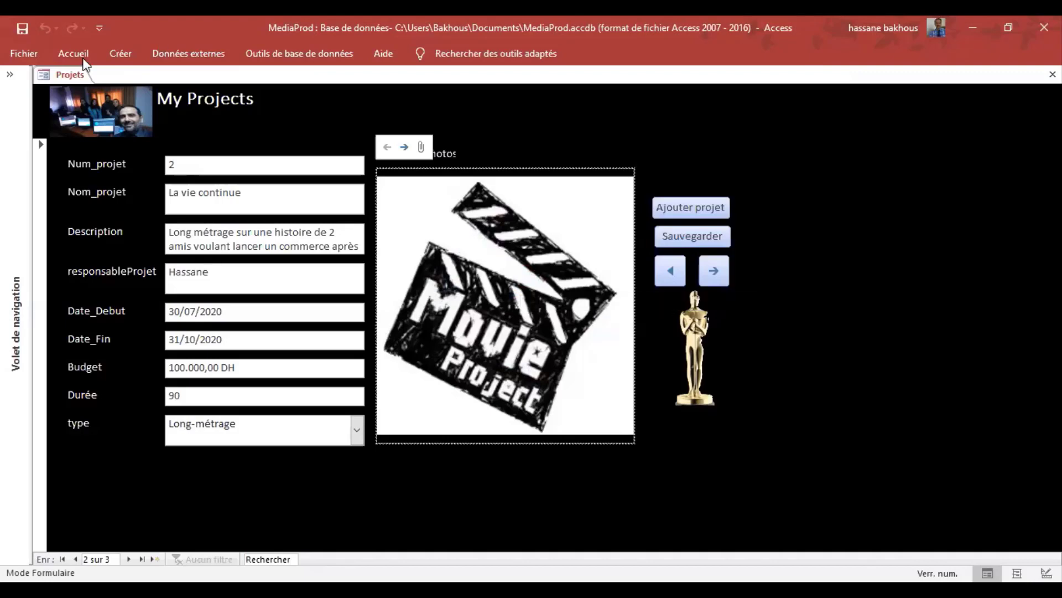
- Create a blank database named protfolio in the Documents folder
left_click(18, 51)
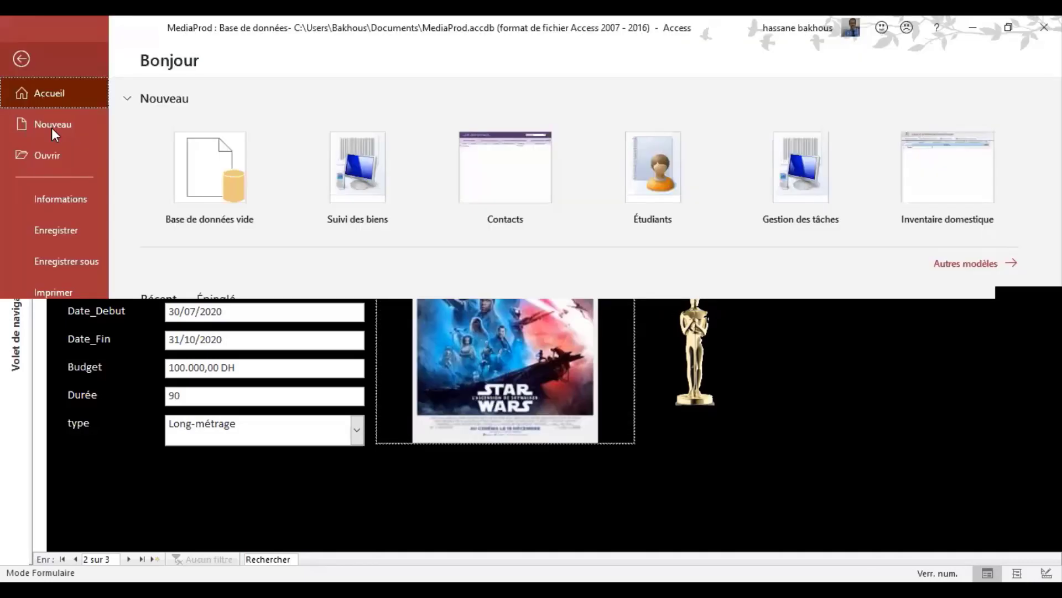
left_click(227, 186)
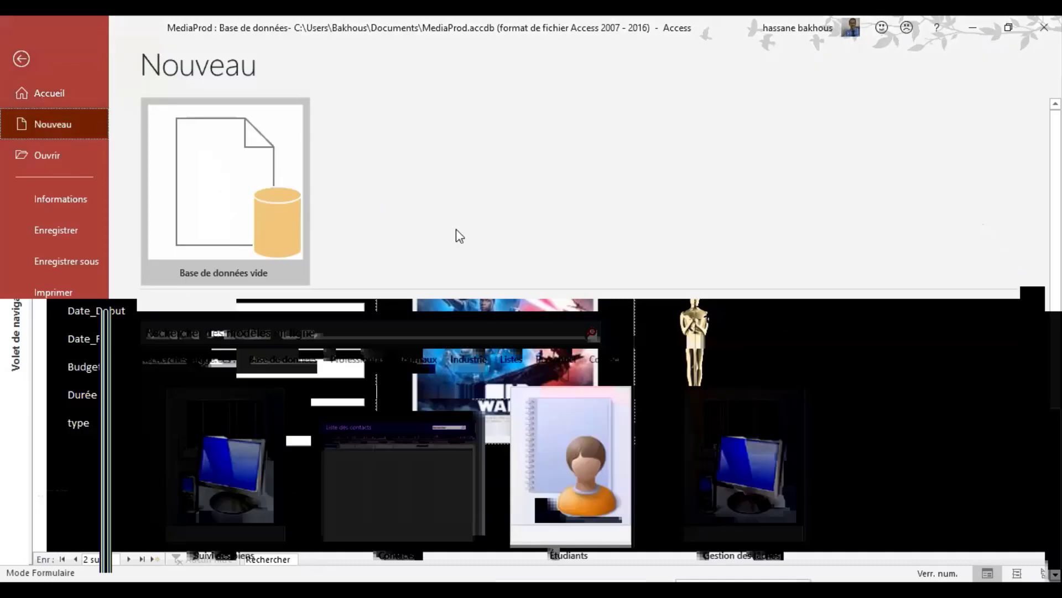
key("Return")
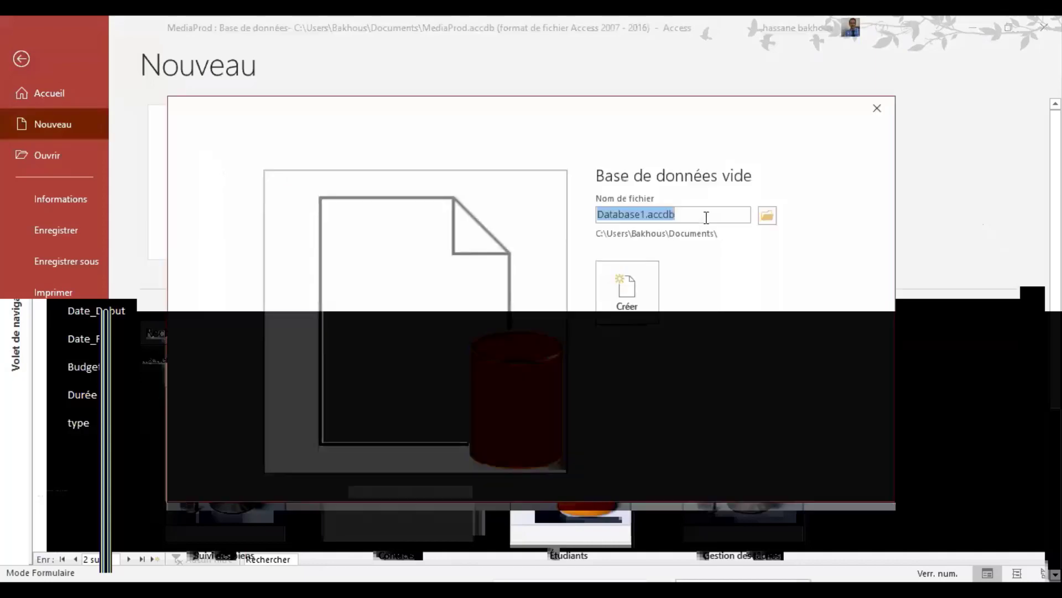
type("pro")
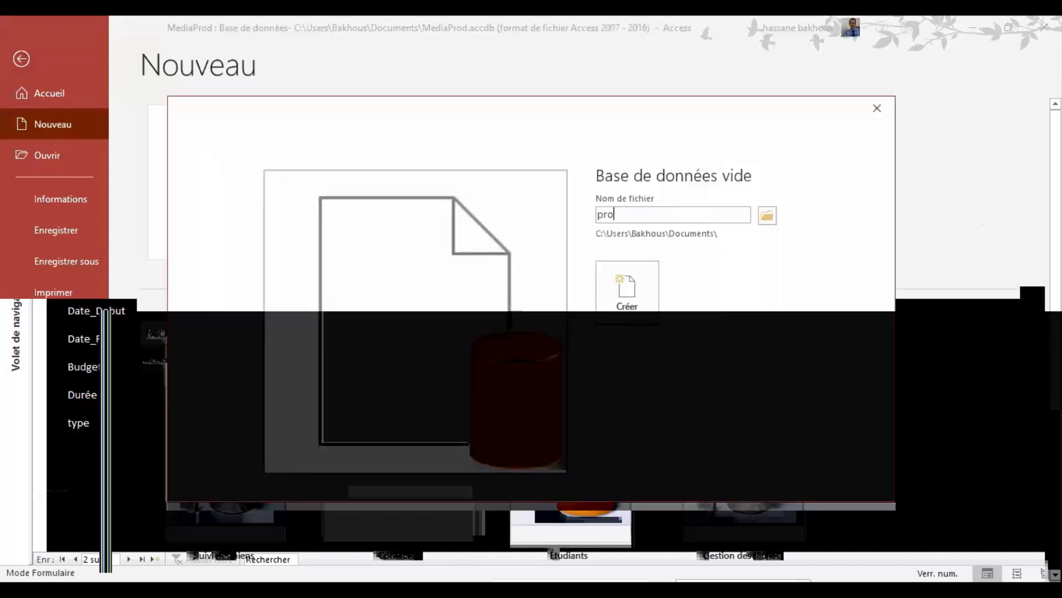
type("tfolio")
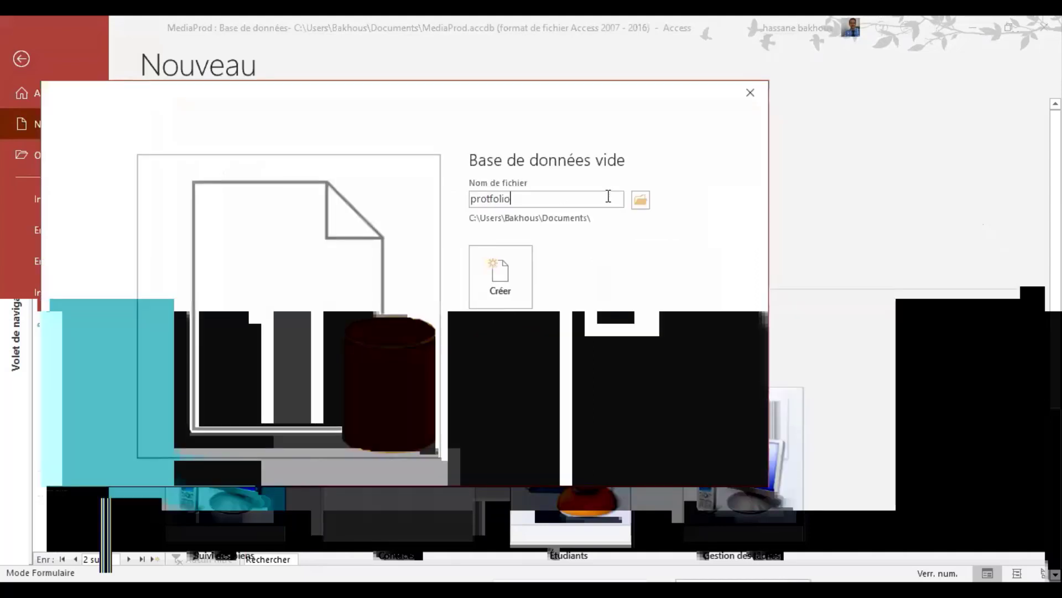
left_click(503, 280)
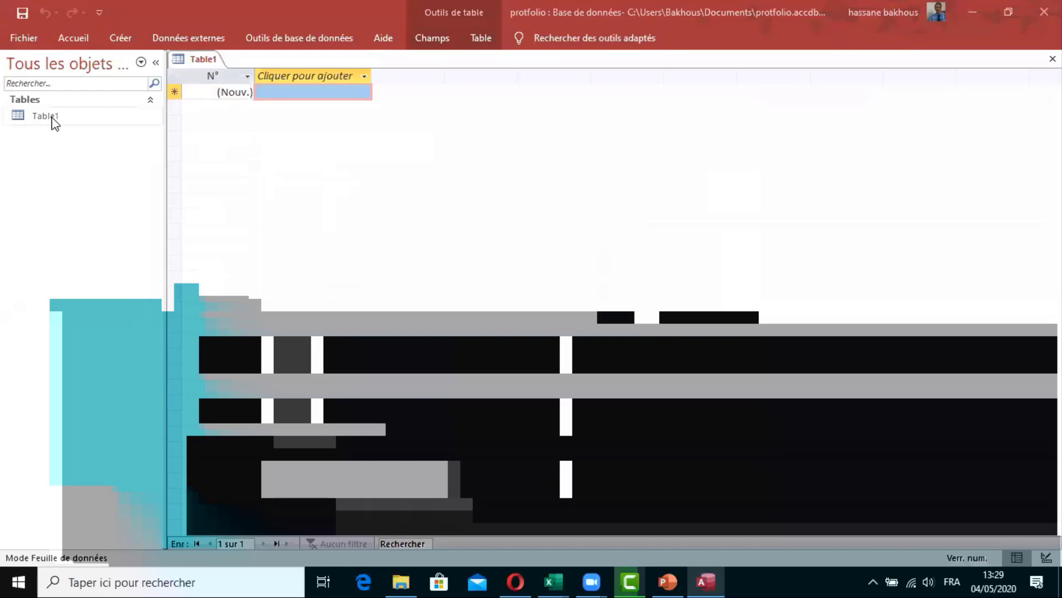
right_click(54, 117)
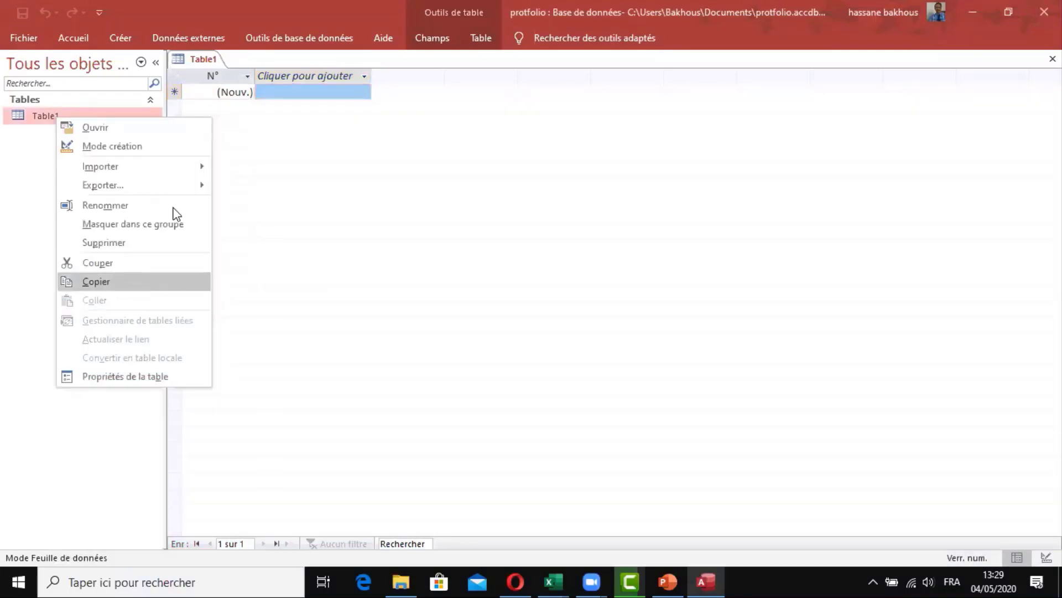
left_click(294, 94)
left_click(294, 94)
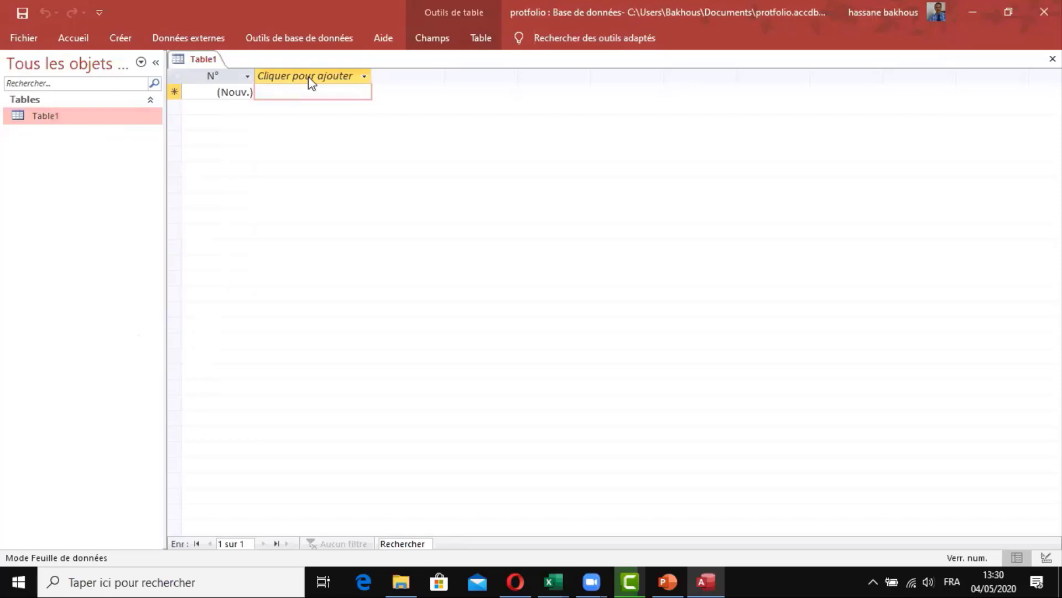
- Add a number (Nombre) field named Num_projet and a short text (Texte court) field named Nom_projet to Table1
left_click(367, 78)
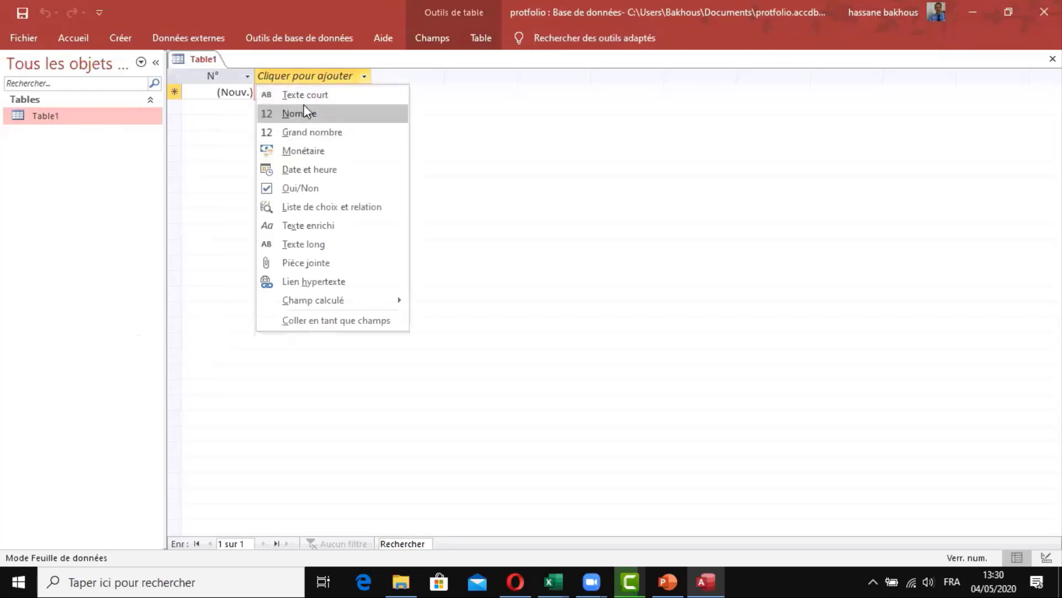
key("Return")
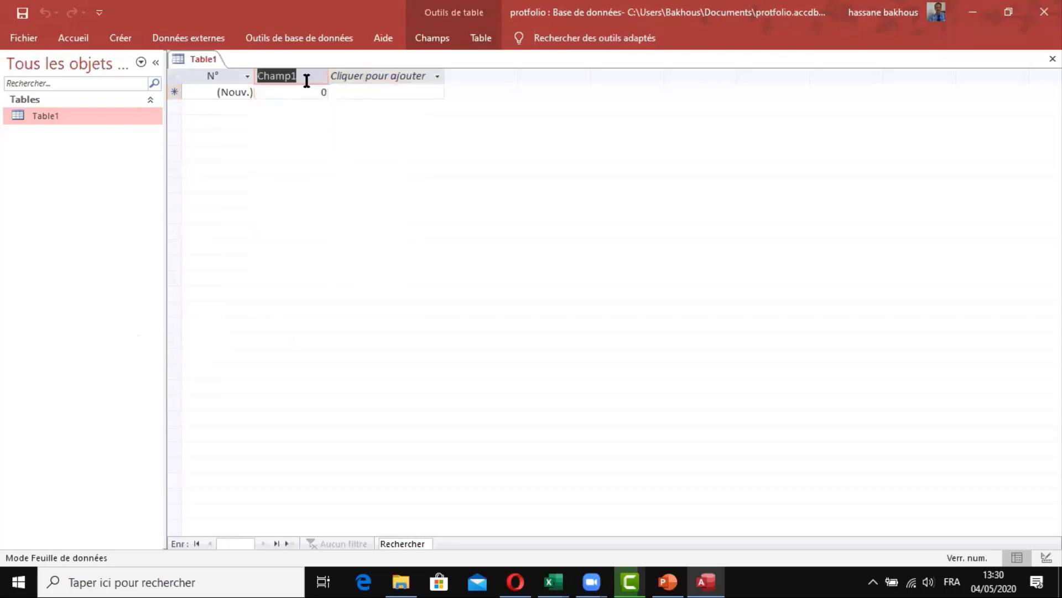
type("Num_projet")
left_click(430, 85)
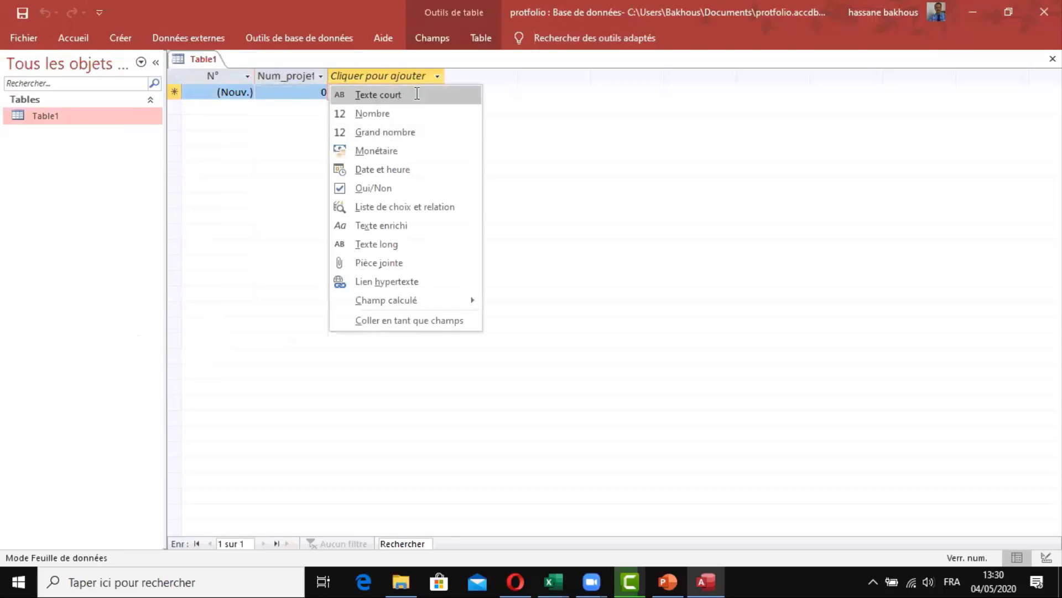
left_click(417, 94)
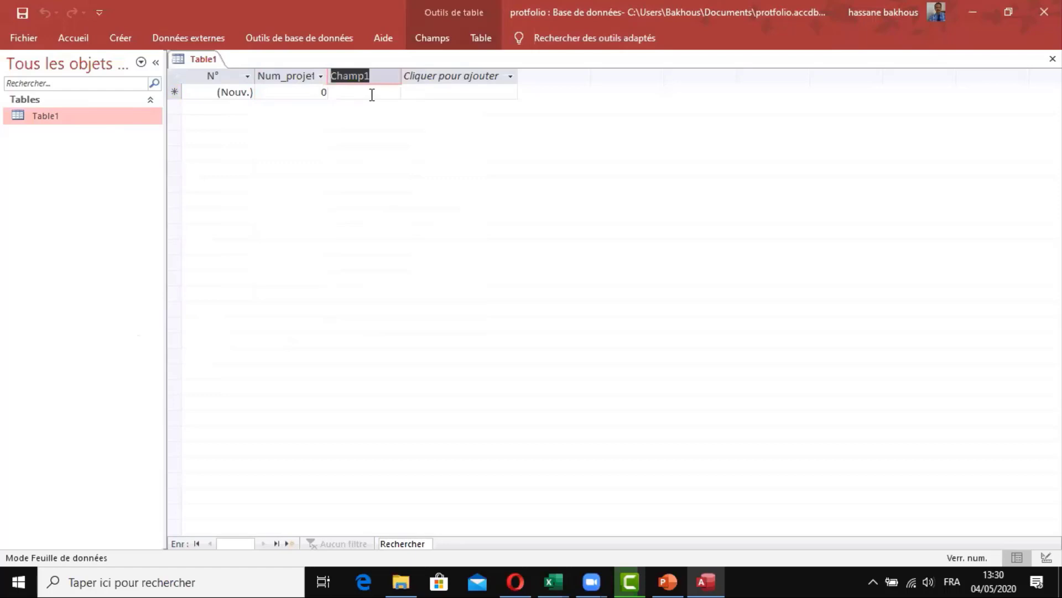
type("Nom_projet")
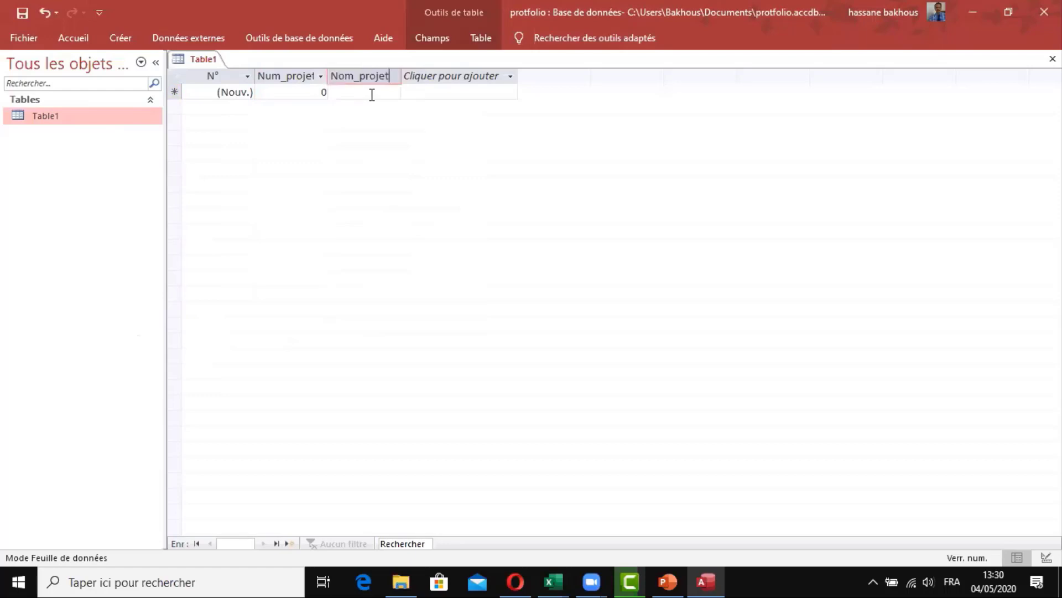
key("Return")
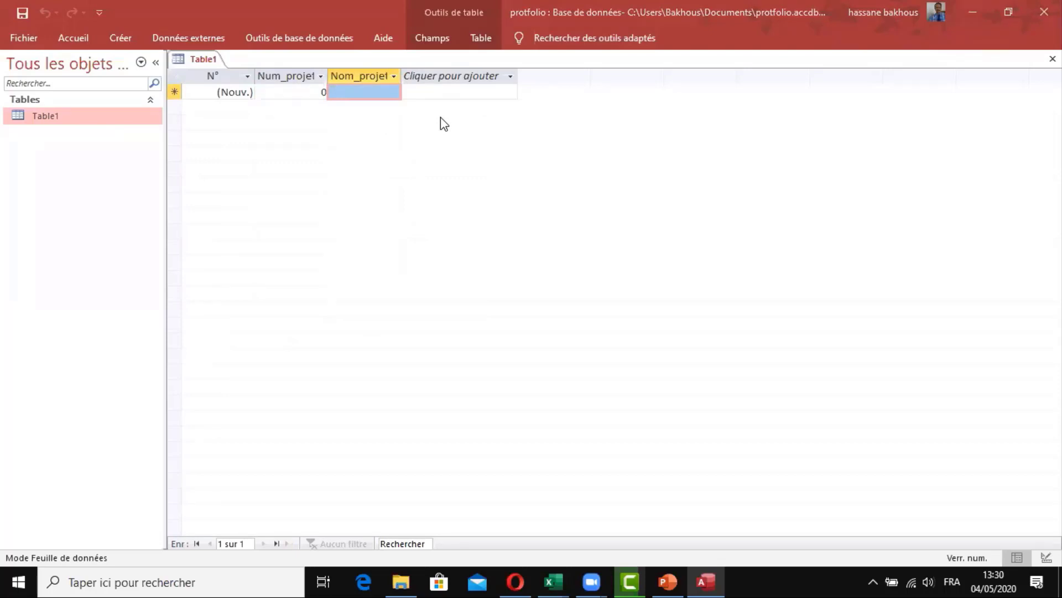
- Add a short text (Texte court) field named Description after Nom_projet
left_click(496, 75)
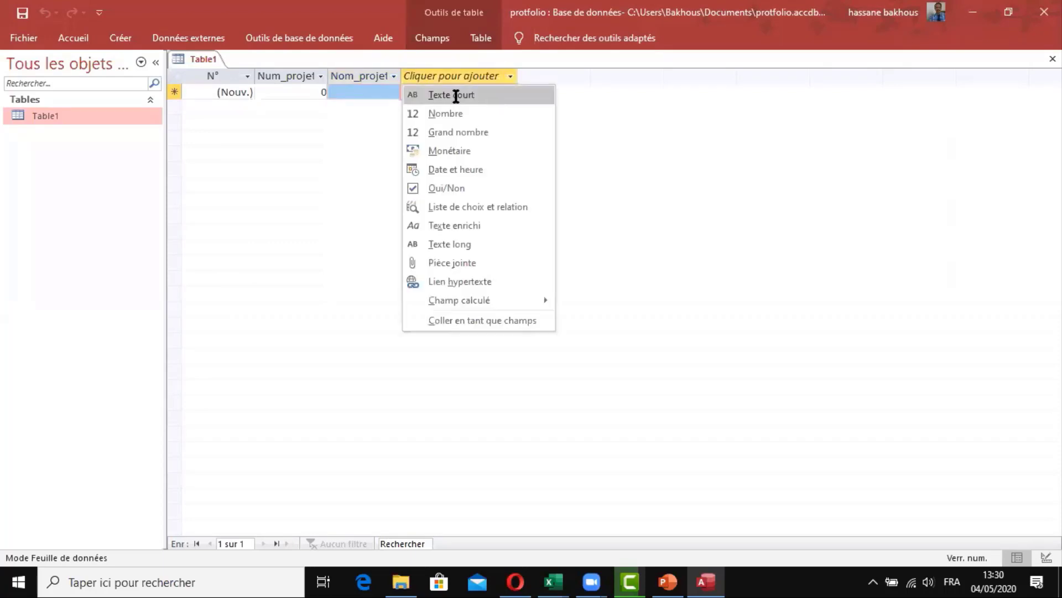
left_click(454, 95)
type("D")
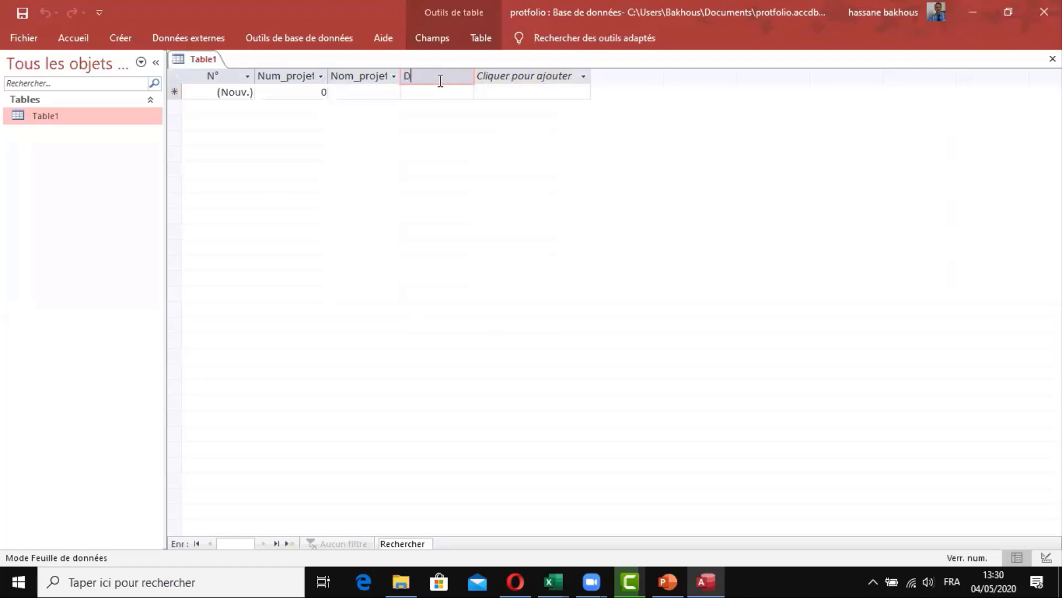
type("escription")
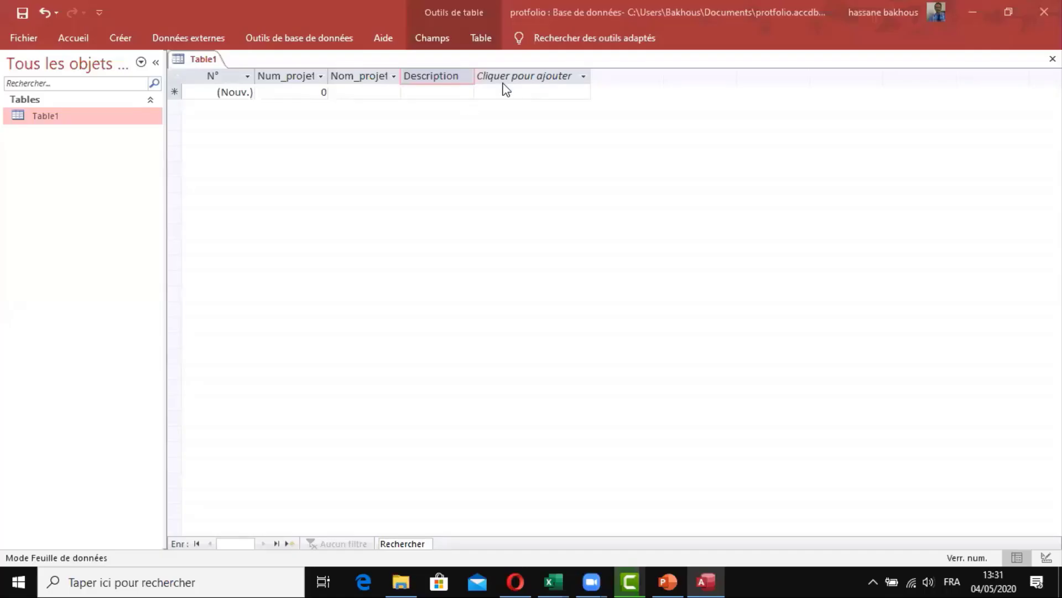
- Add a short text (Texte court) field named Responsable after the Description field
left_click(522, 77)
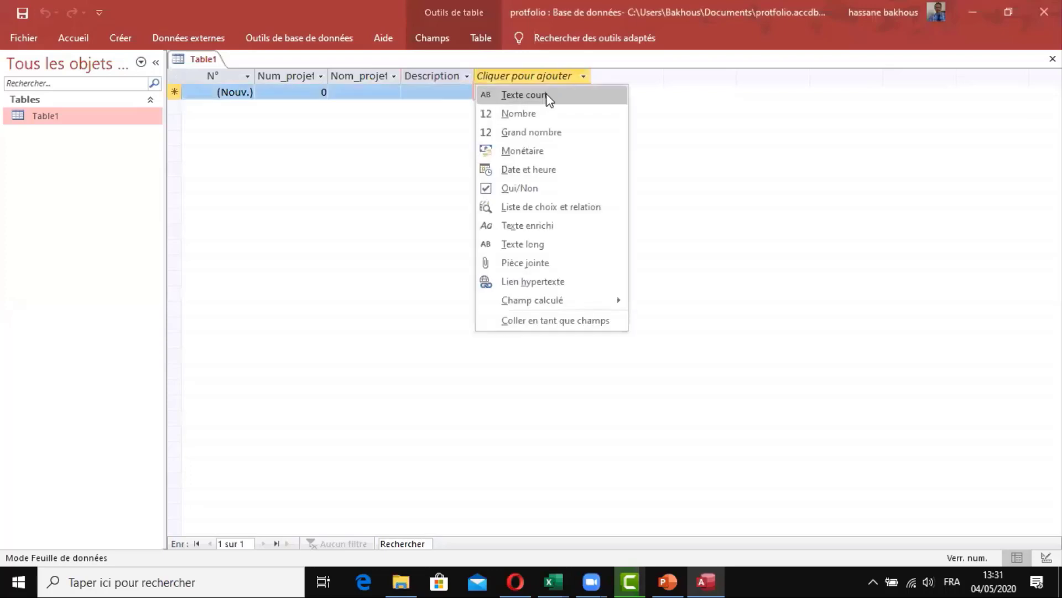
left_click(523, 95)
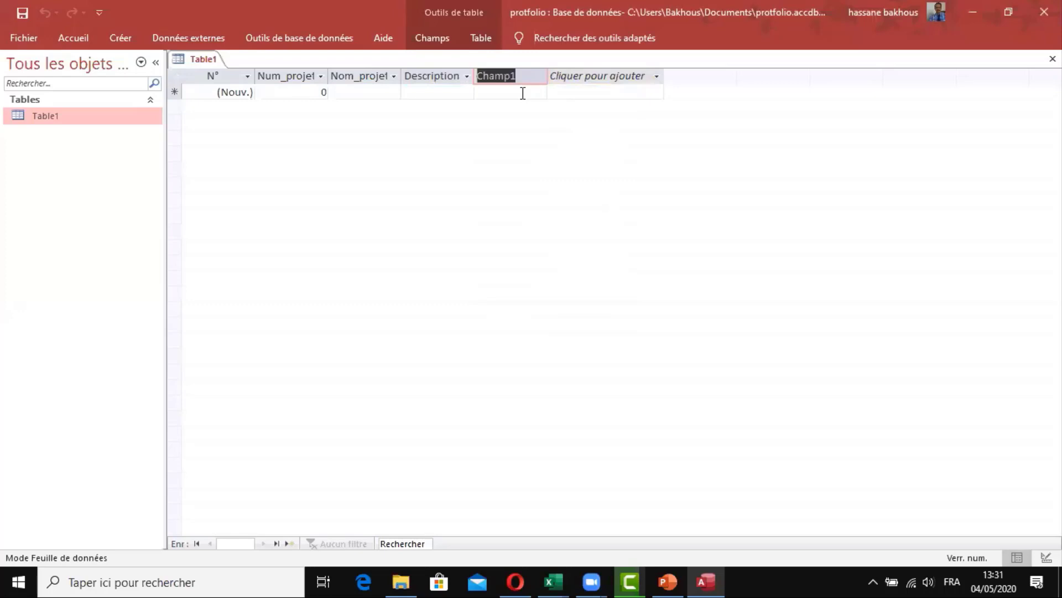
type("Respons")
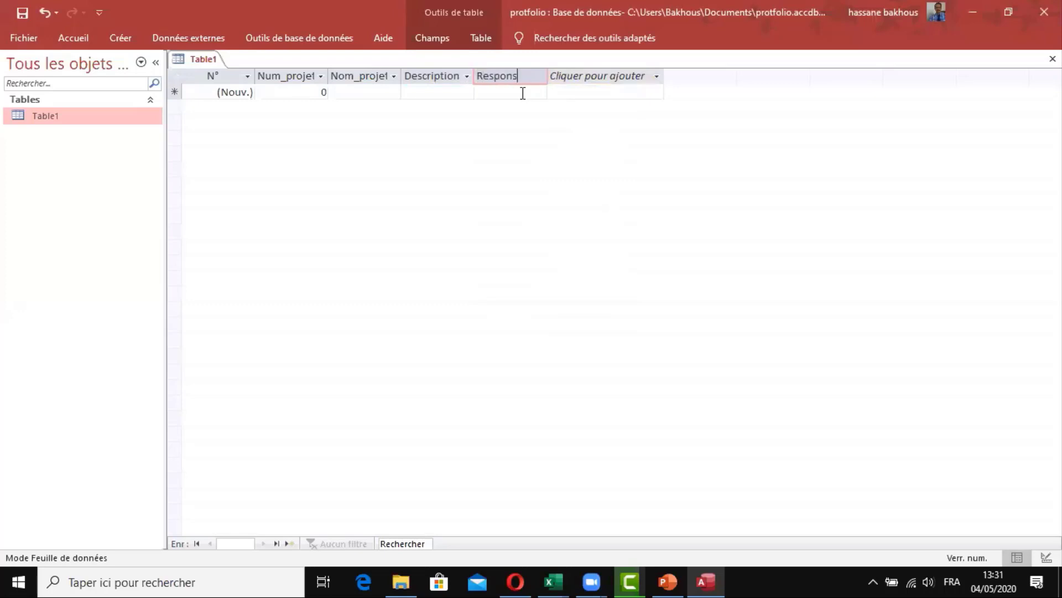
type("bal")
key("BackSpace")
key("BackSpace")
key("BackSpace")
type("able")
key("Return")
- Add two date and time (Date et heure) fields named Date_debut and Date_fin after Responsable
left_click(599, 83)
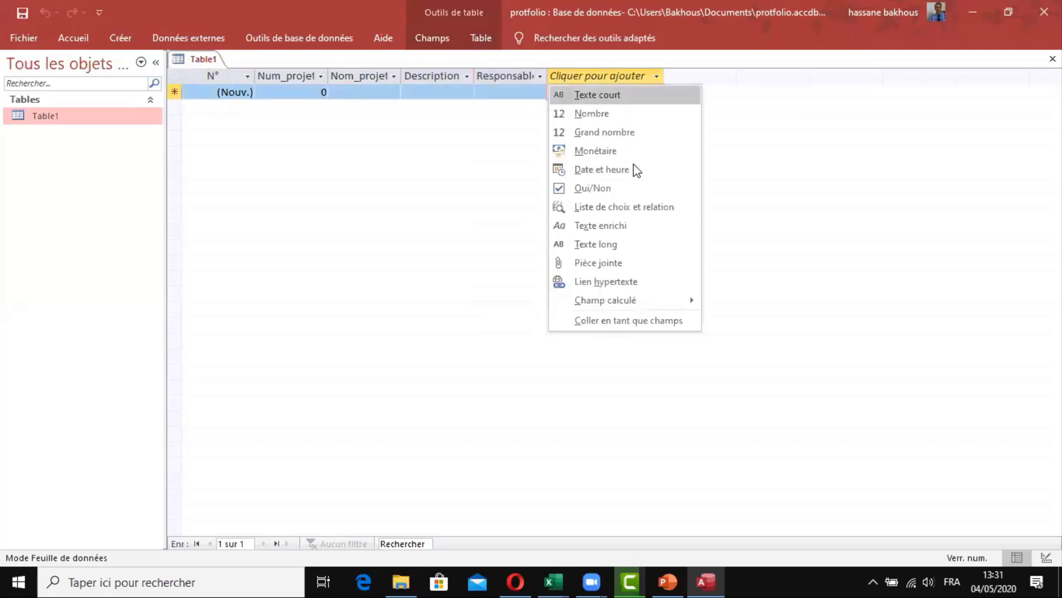
left_click(605, 111)
type("Date")
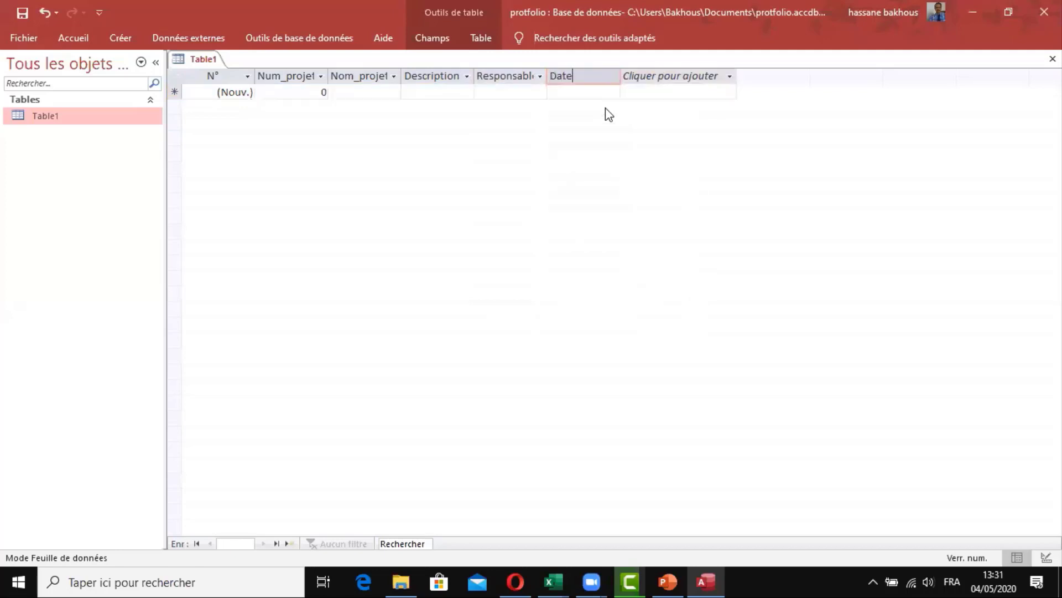
type("_debut")
key("Return")
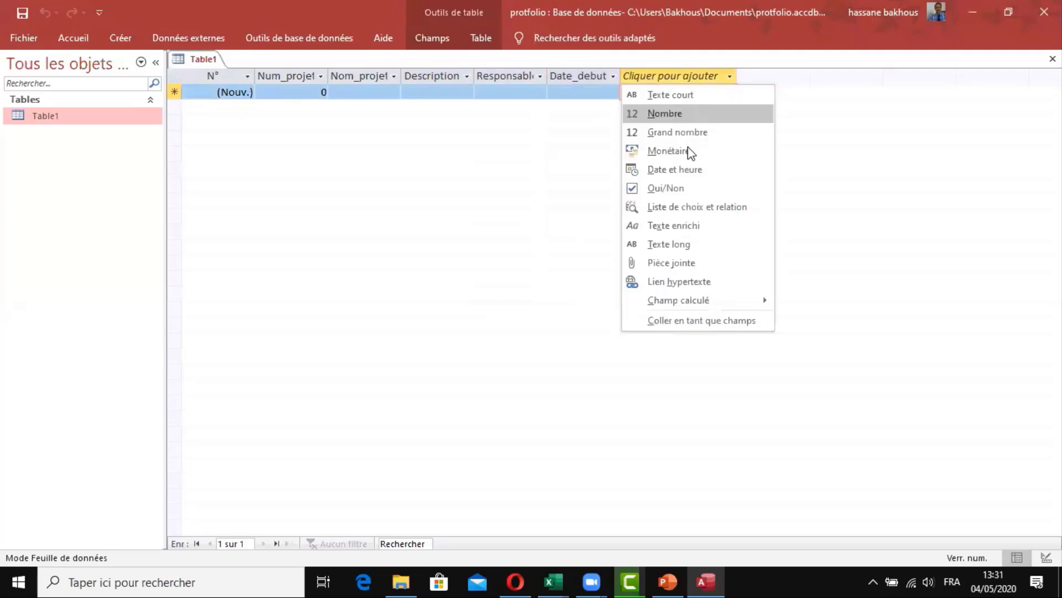
left_click(696, 167)
type("Dat")
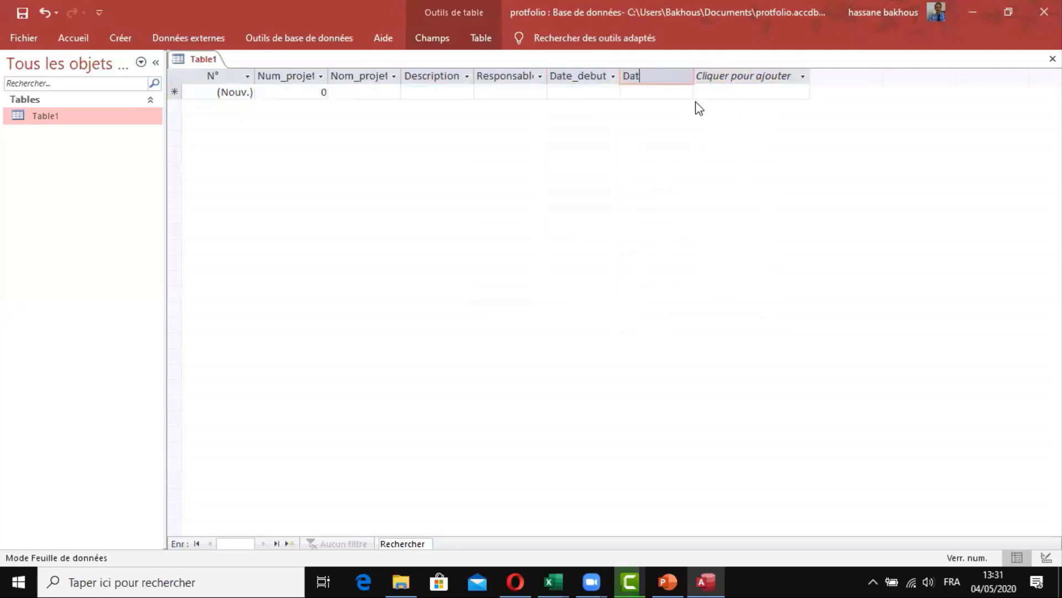
type("e_fin")
- Add a currency (Monétaire) field named Budget after the Date_fin field
left_click(734, 82)
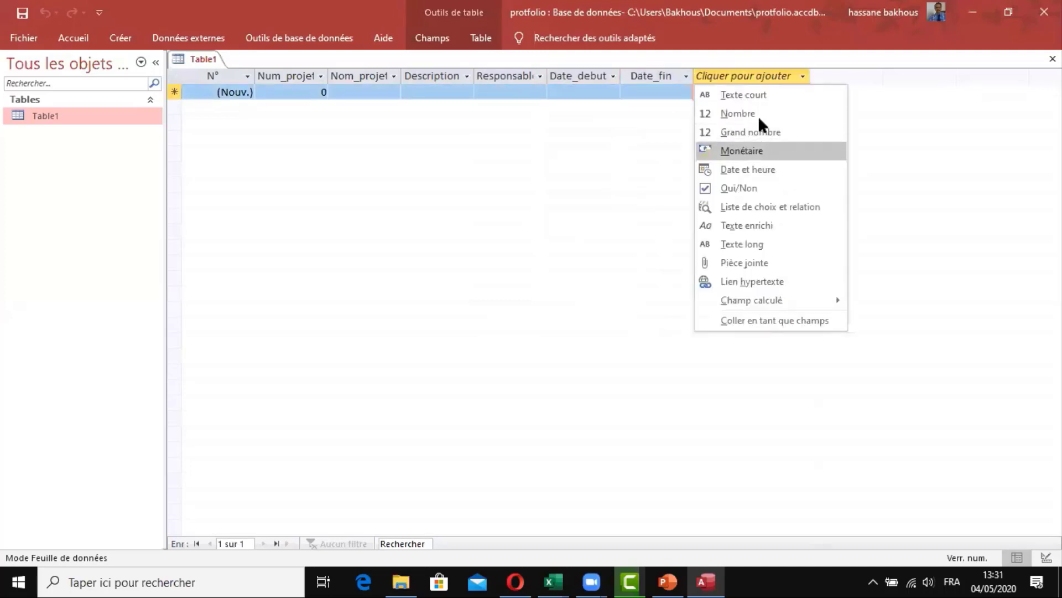
key("Return")
type("B")
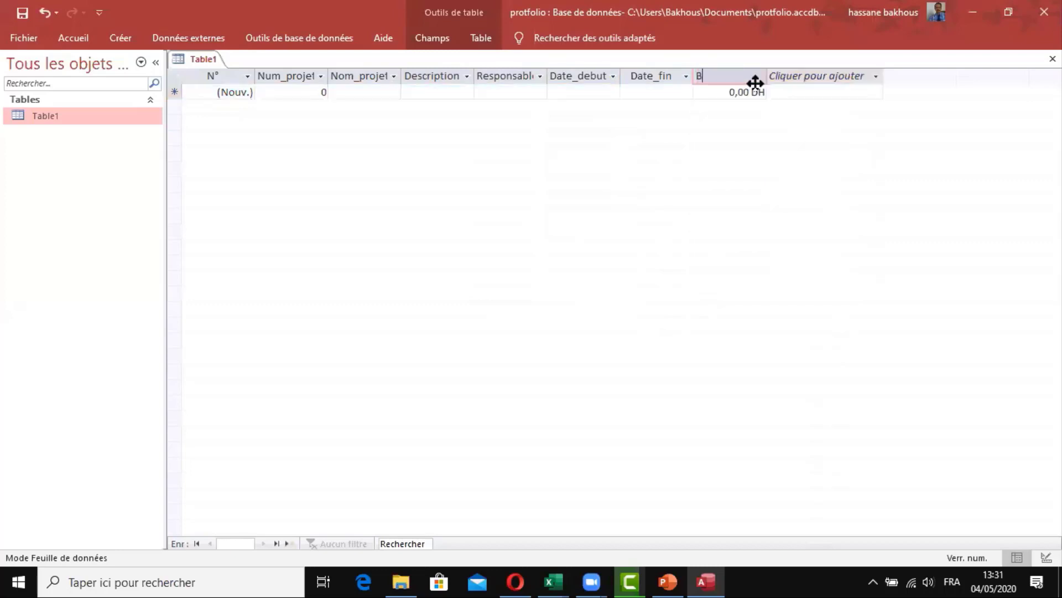
type("udget")
key("Return")
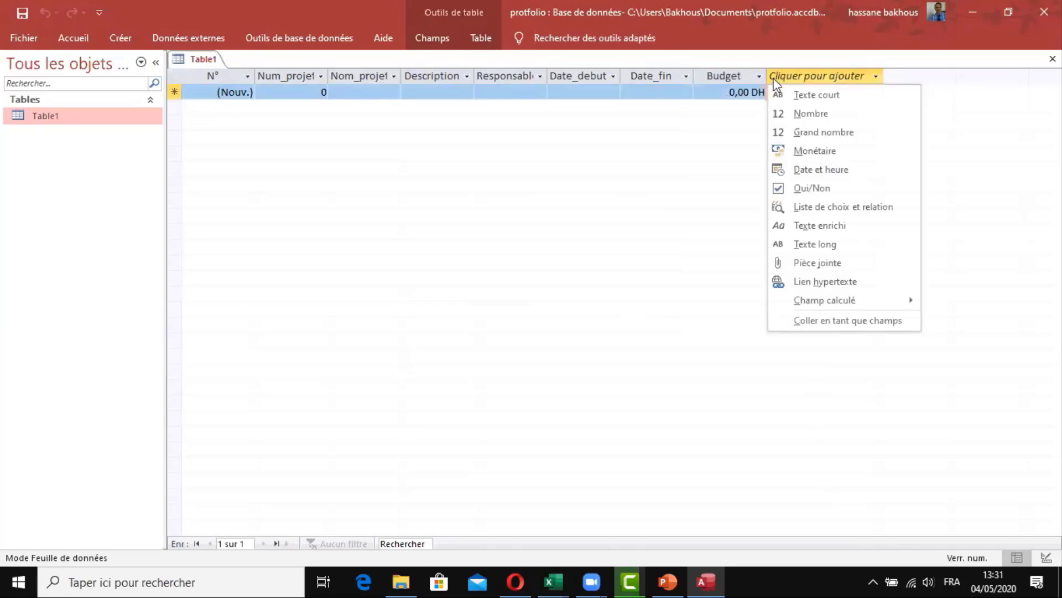
- Add a number (Nombre) field named Durée_projet after Budget and open the type choices for another field
left_click(835, 121)
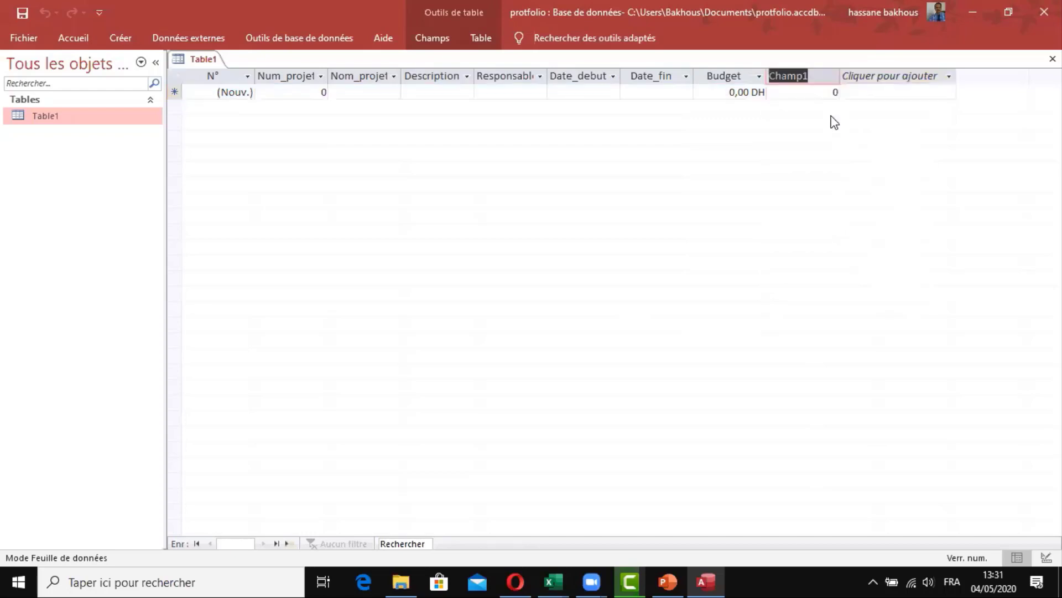
type("Durée_proj")
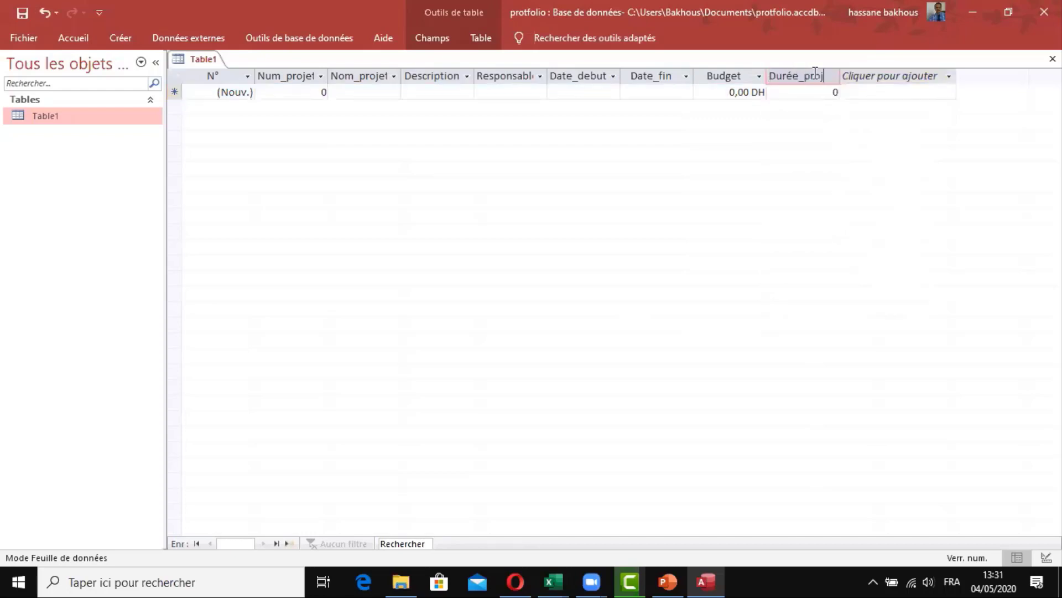
type("t")
left_click(886, 76)
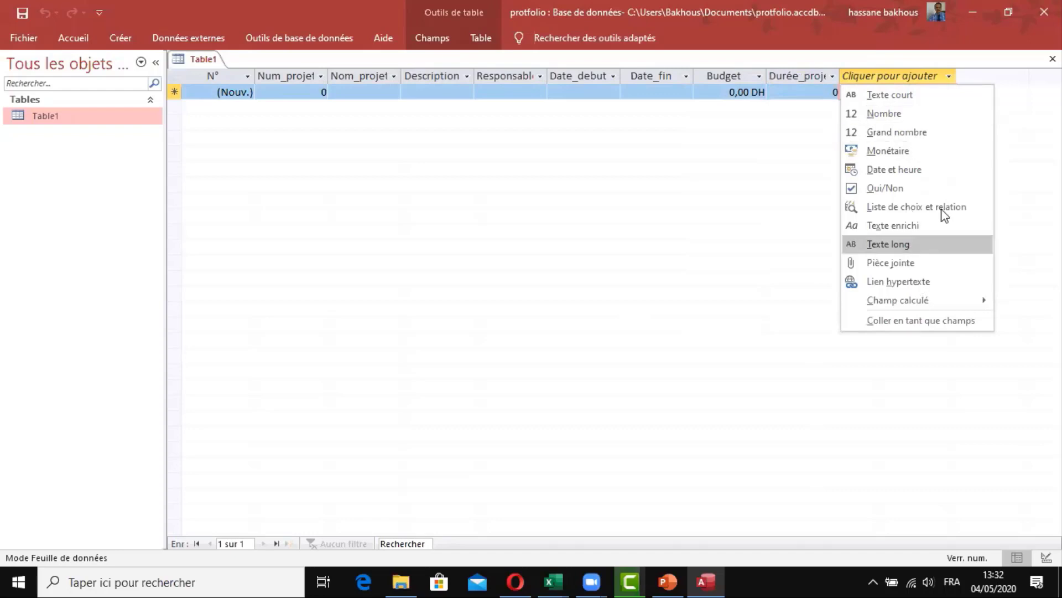
- Start a lookup field (Liste de choix et relation) after Durée_projet, with the option to type its values manually
left_click(916, 206)
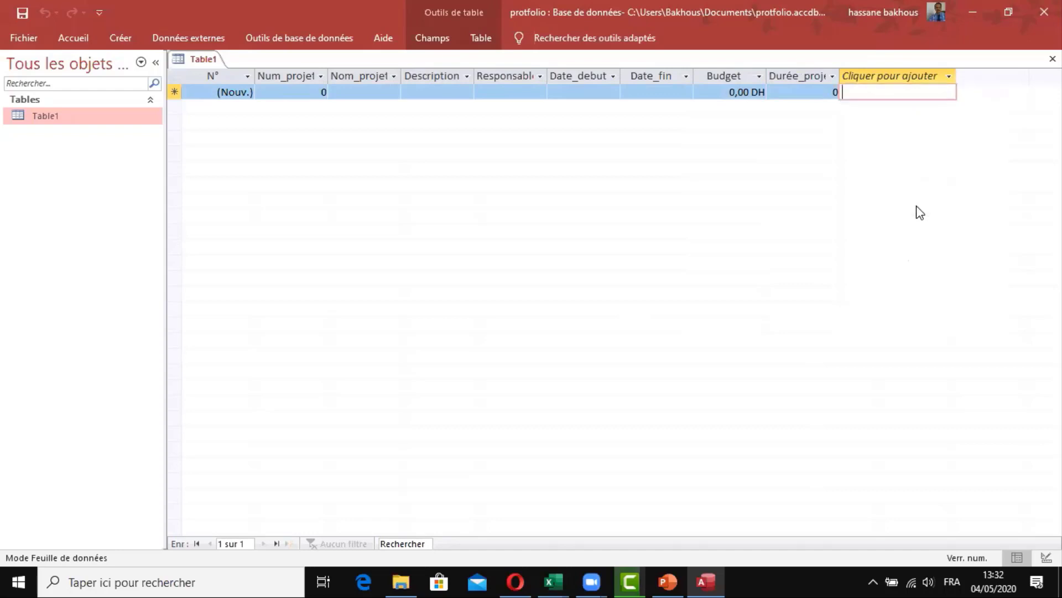
left_click(508, 216)
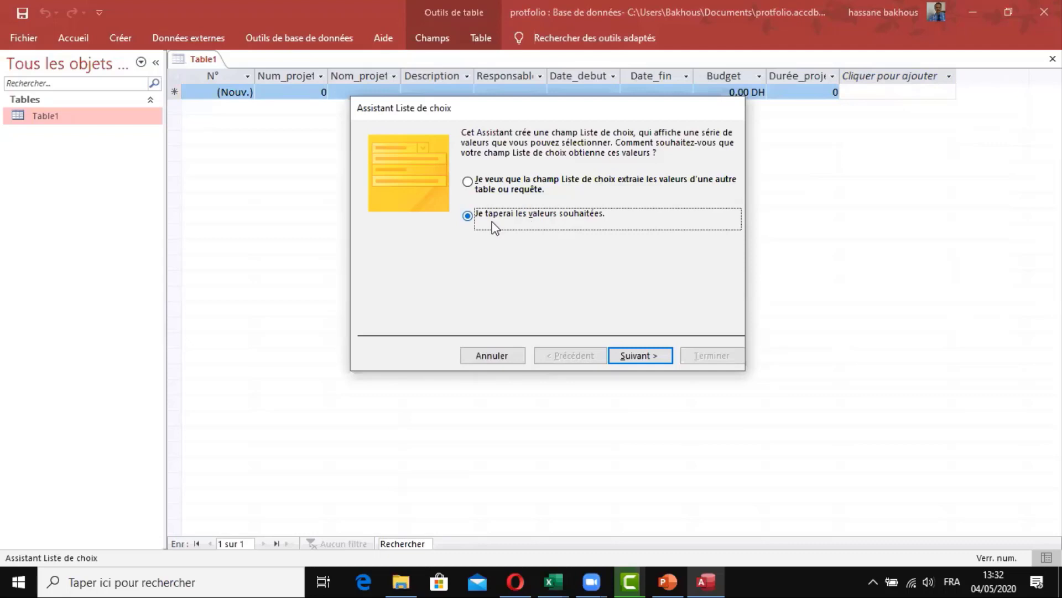
left_click(641, 356)
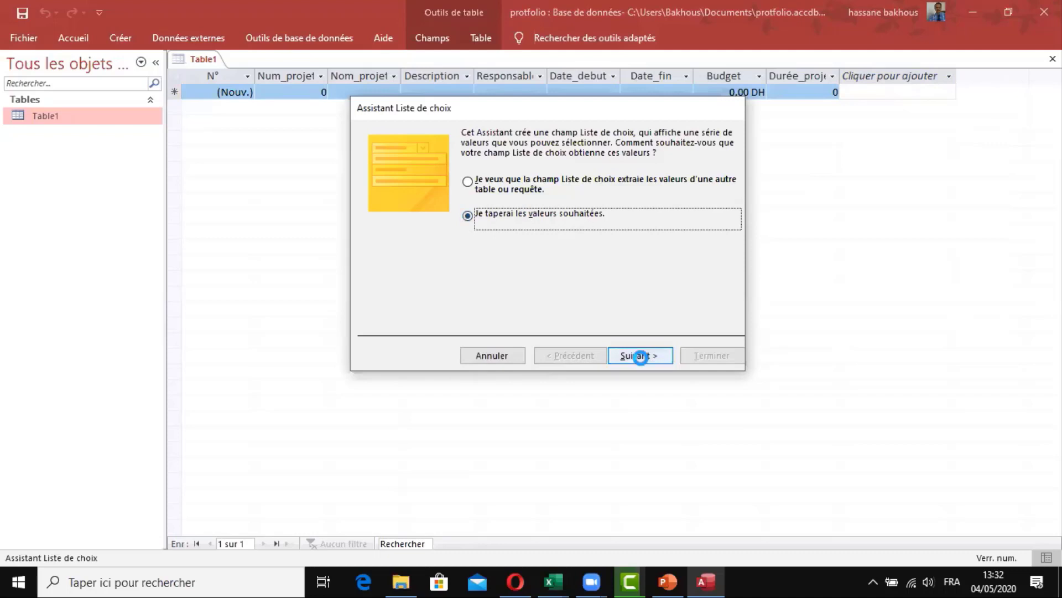
- Enter Desktop, Mobile and Web as the values in the lookup list's single column
left_click(409, 239)
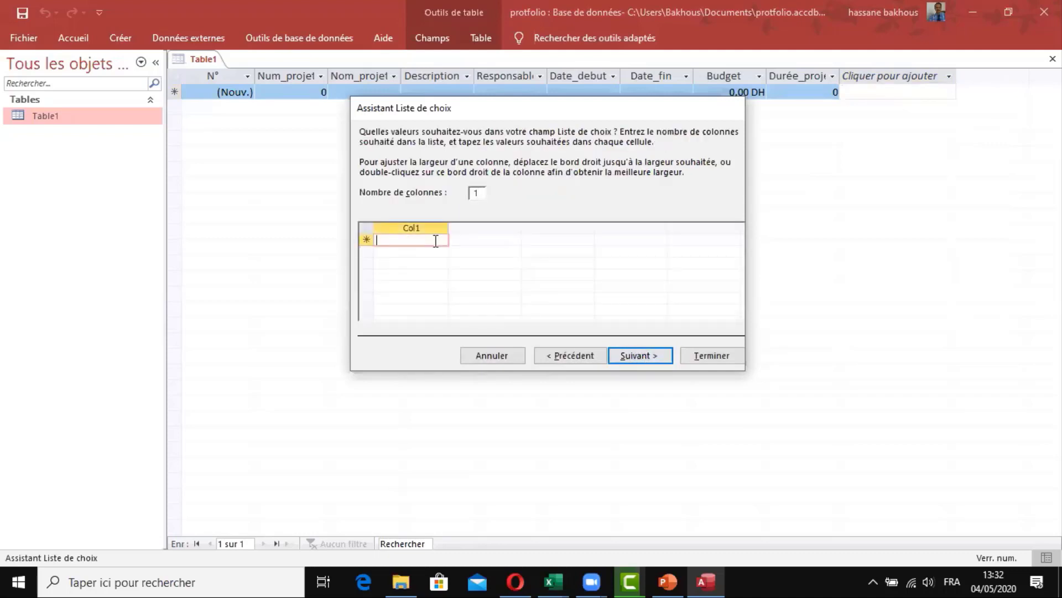
type("Appli")
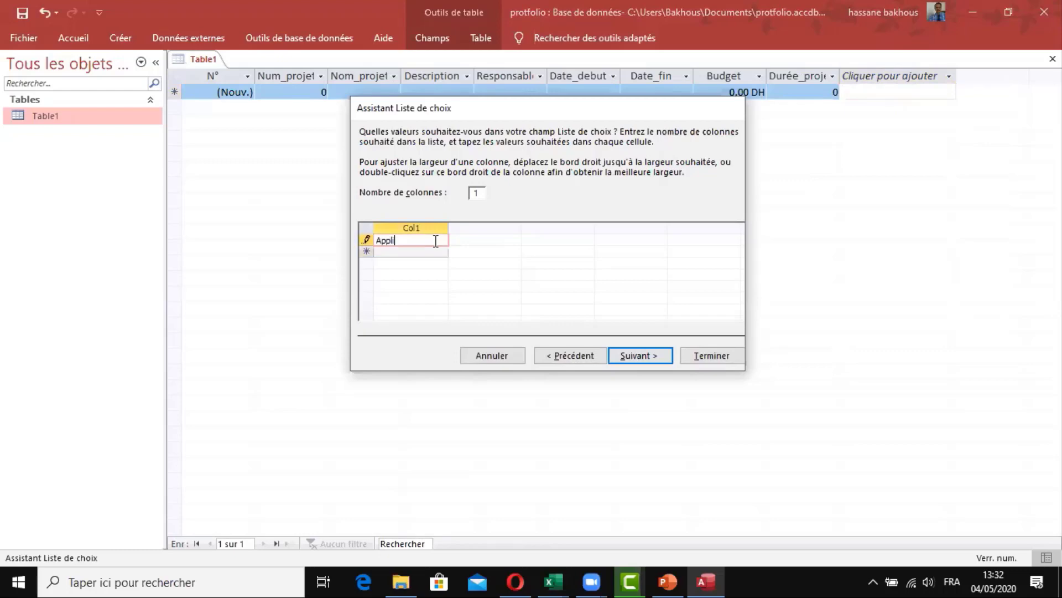
type("cation")
key("ctrl+BackSpace")
type("Desktop")
left_click(430, 252)
type("M")
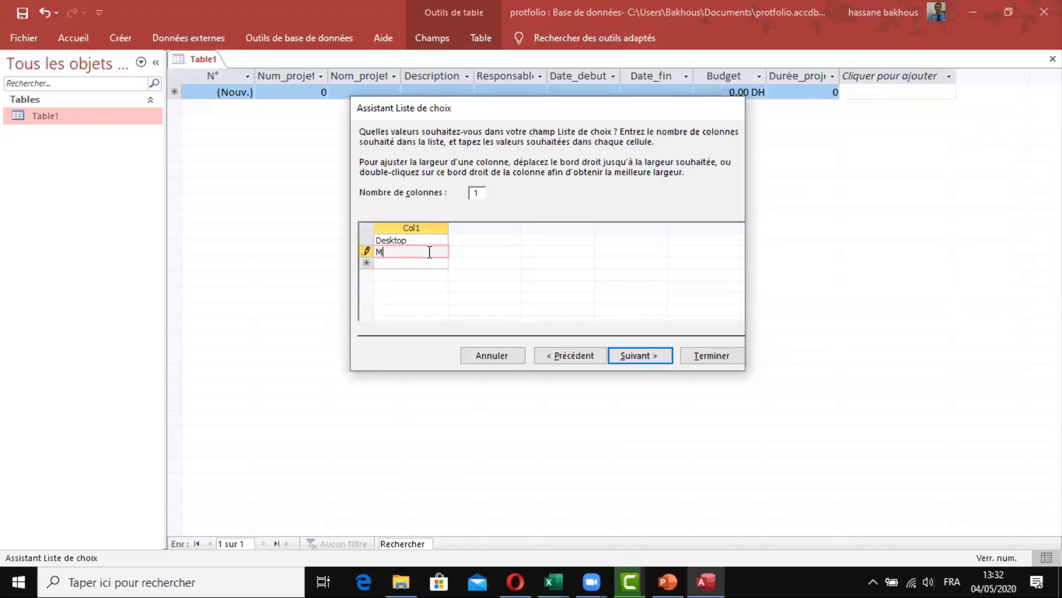
type("obile")
left_click(434, 263)
type("Web")
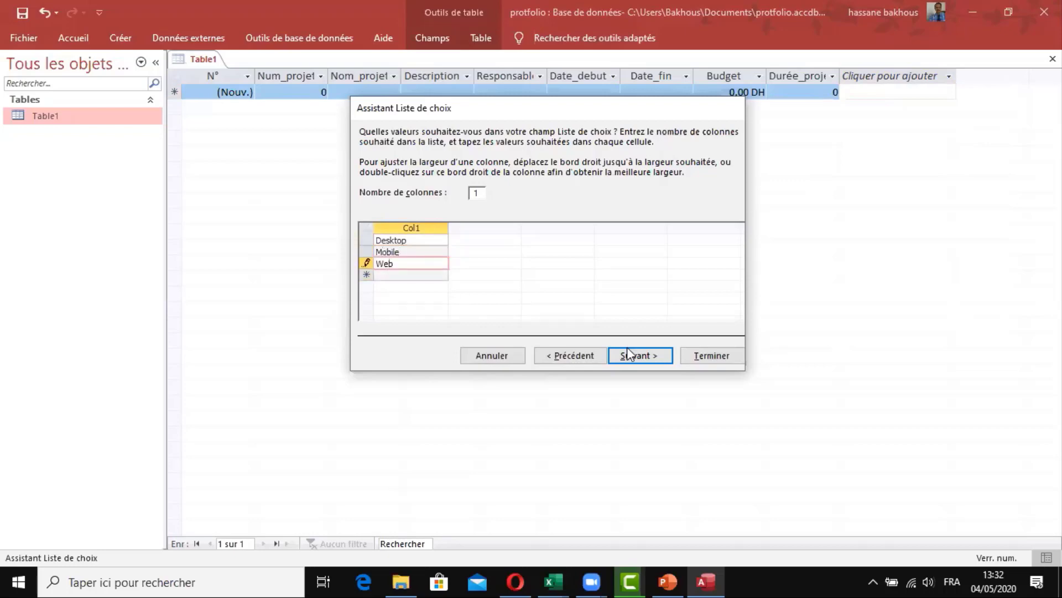
- Complete the lookup list wizard and save the table as projets
left_click(659, 363)
left_click(689, 357)
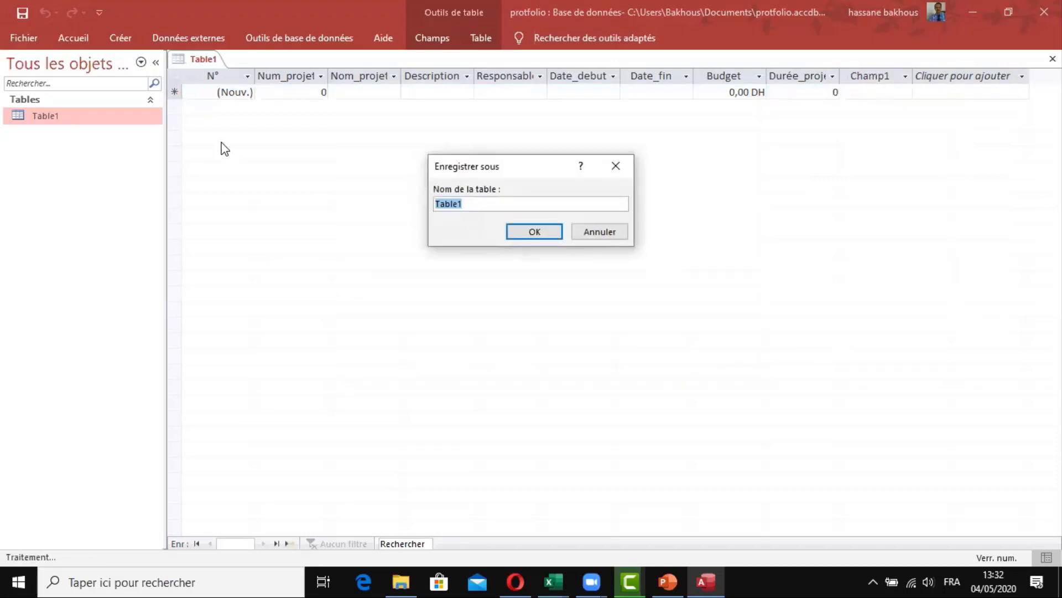
type("projets")
key("Return")
- Rename the new lookup field as type and check its choices in the first record
double_click(880, 76)
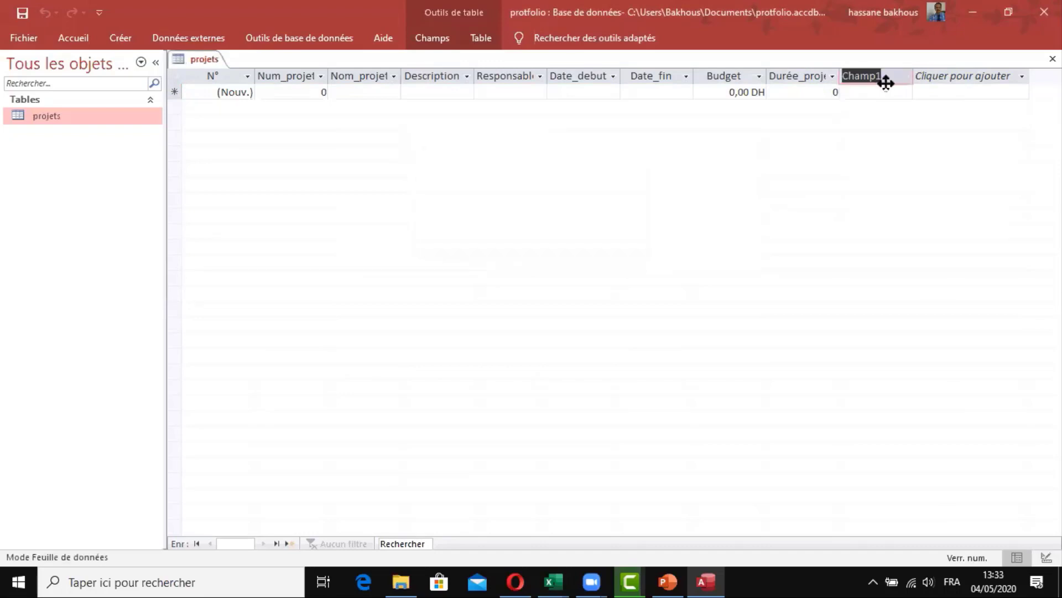
type("type")
key("Return")
left_click(858, 92)
left_click(907, 92)
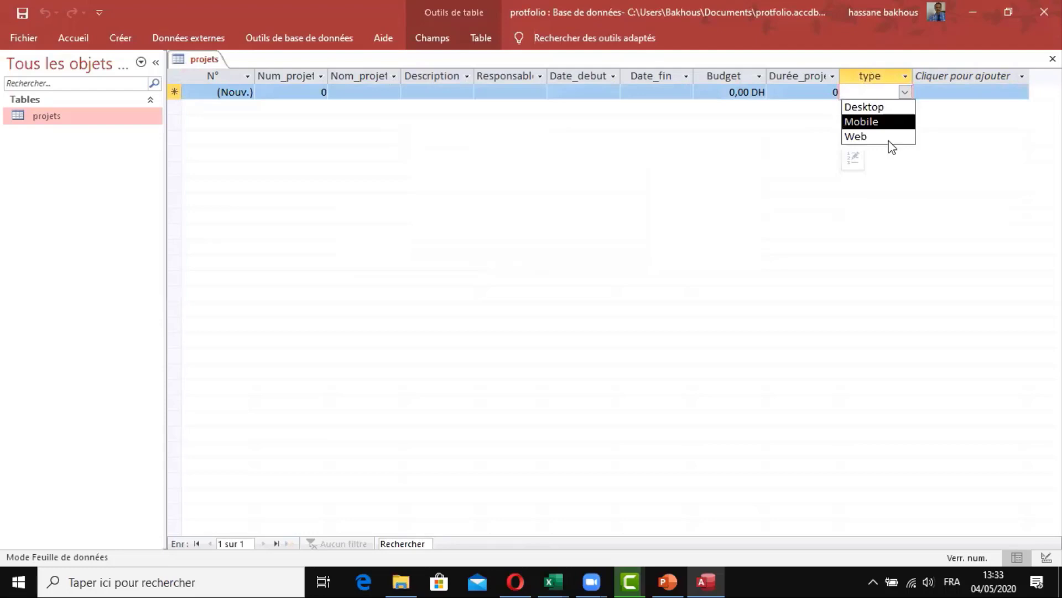
left_click(866, 92)
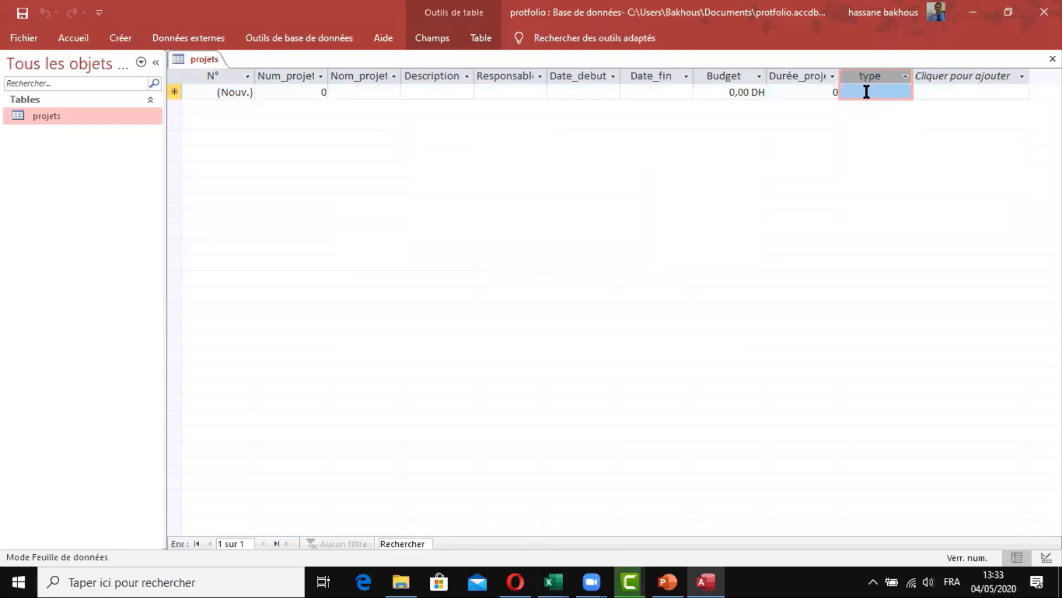
left_click(867, 92)
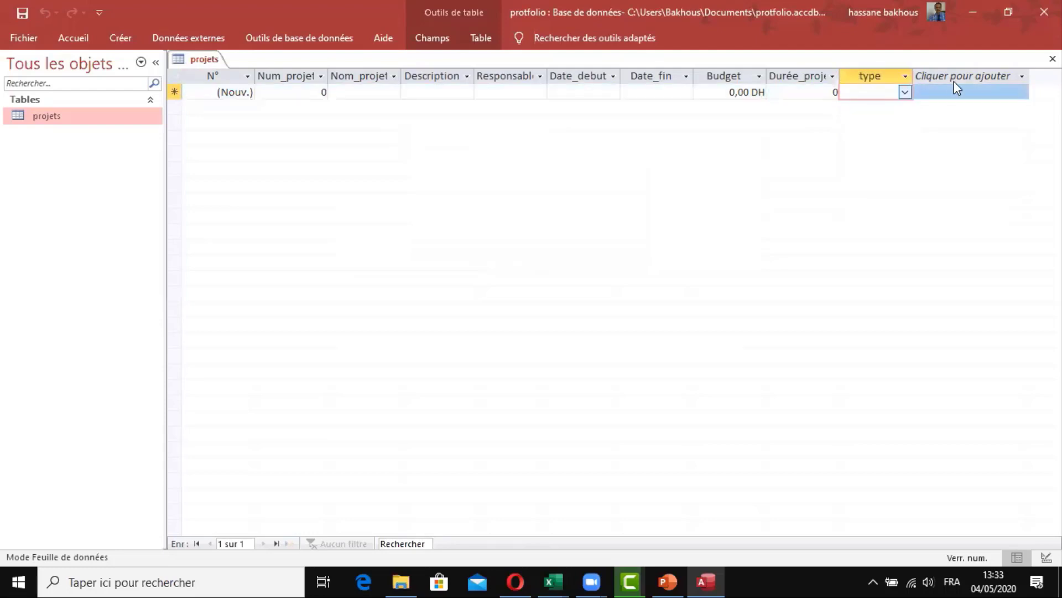
- Add an attachment (Pièce jointe) field after the type field and save the table
left_click(939, 81)
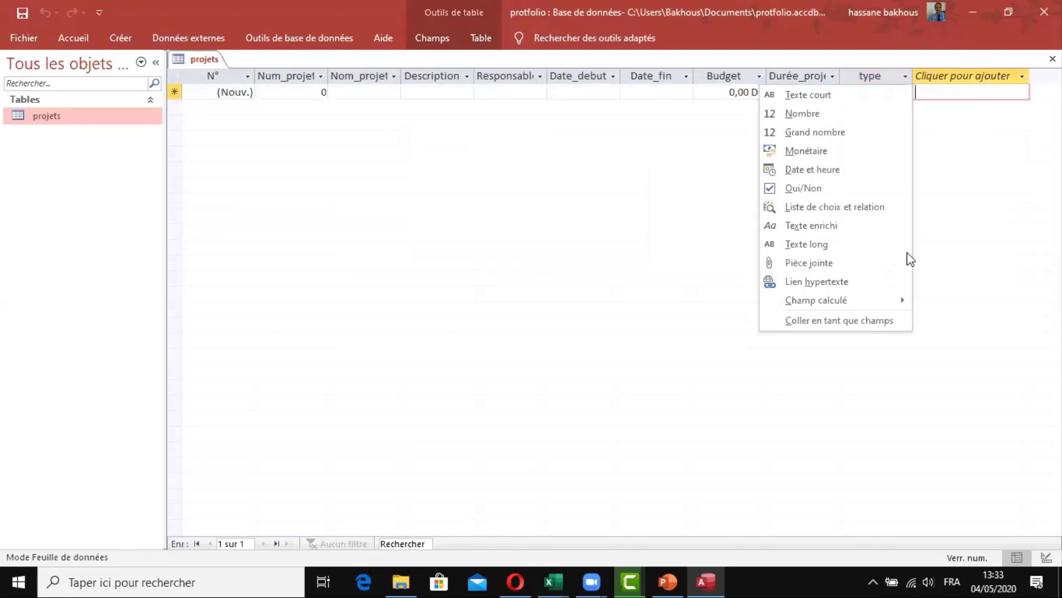
left_click(817, 263)
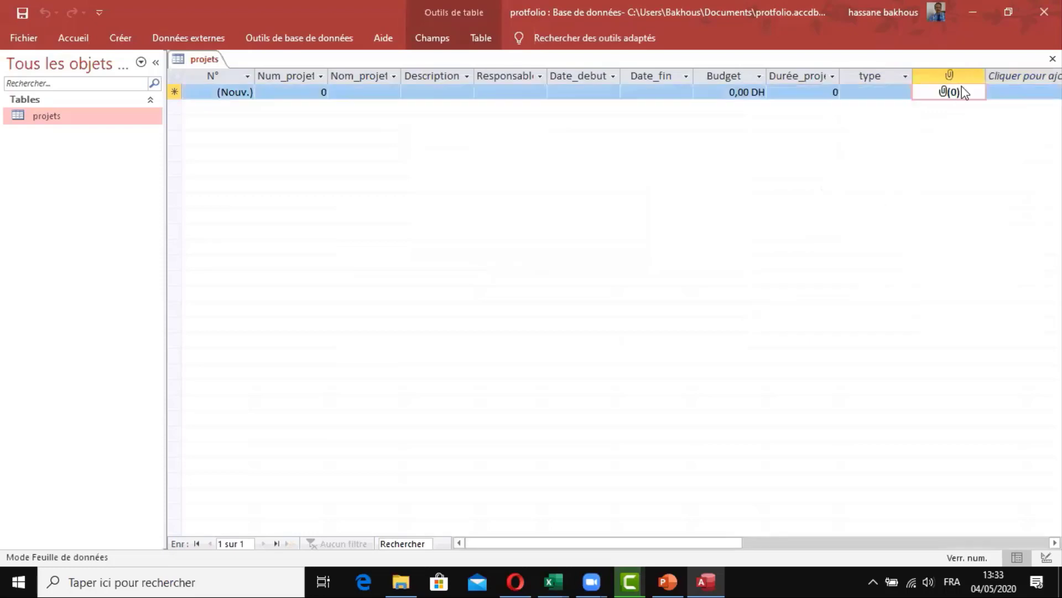
left_click(22, 14)
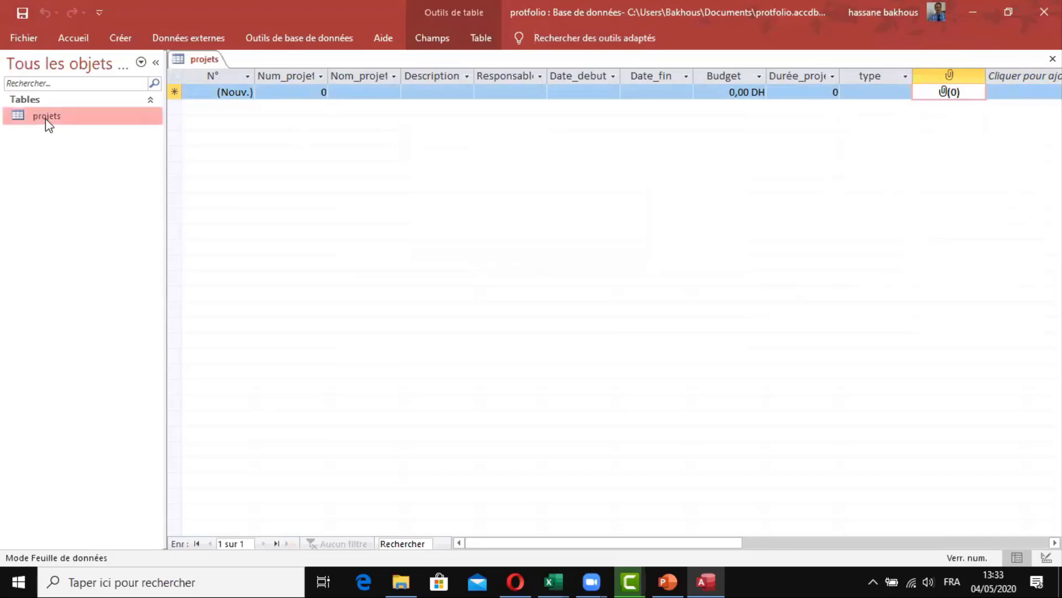
left_click(326, 94)
left_click_drag(323, 95, 342, 96)
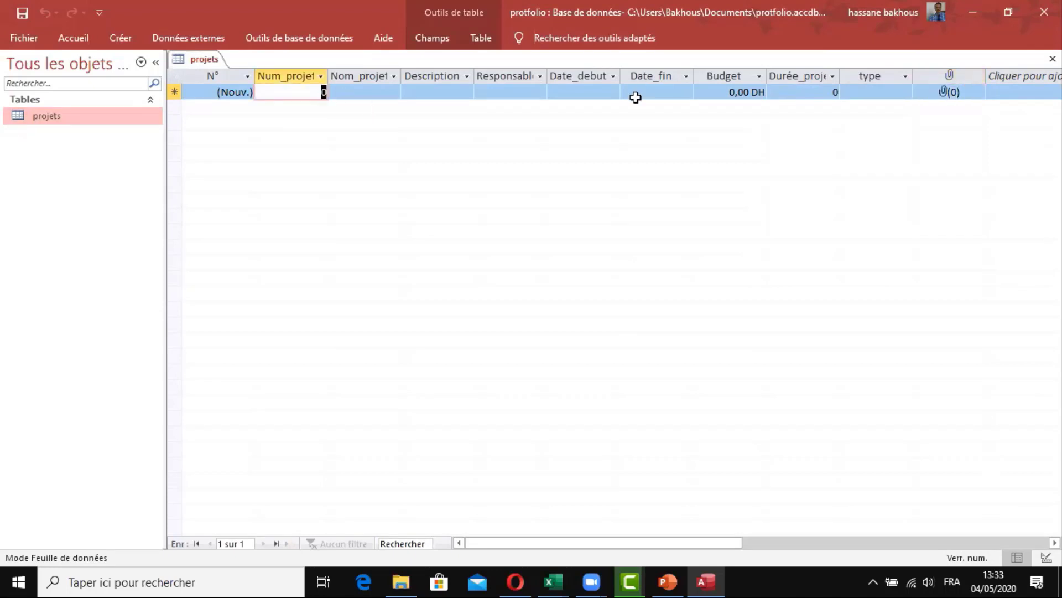
- Try to delete the N° field from the projets table in datasheet view
left_click(217, 95)
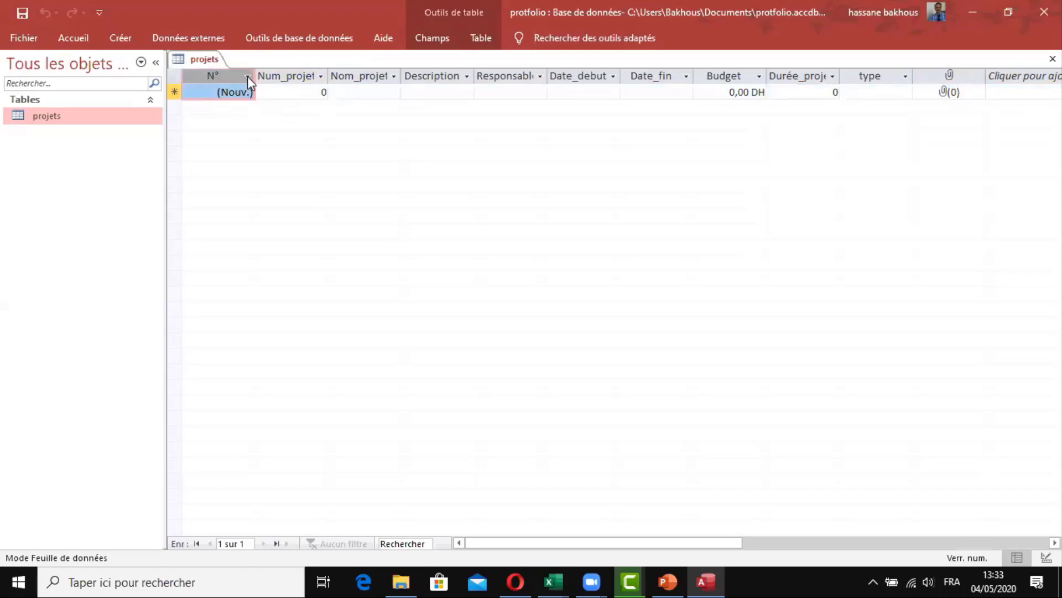
left_click(247, 77)
left_click(223, 92)
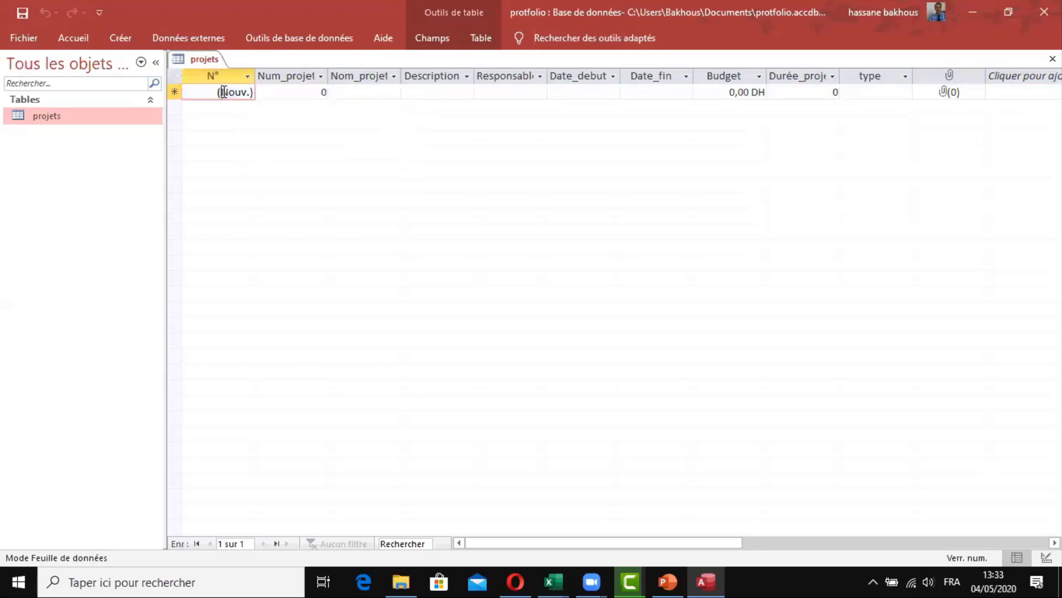
right_click(212, 79)
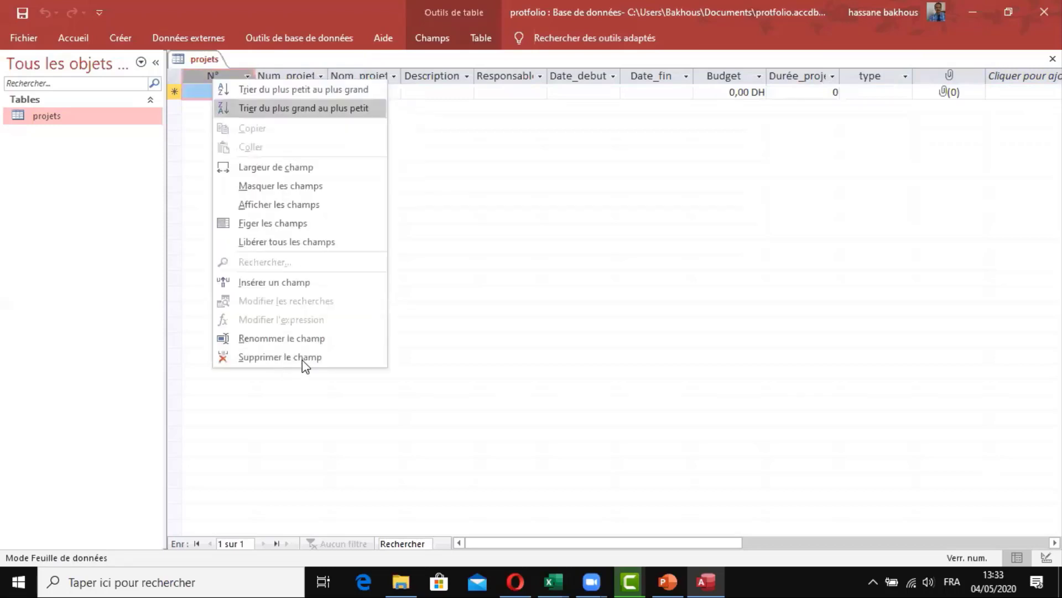
left_click(305, 357)
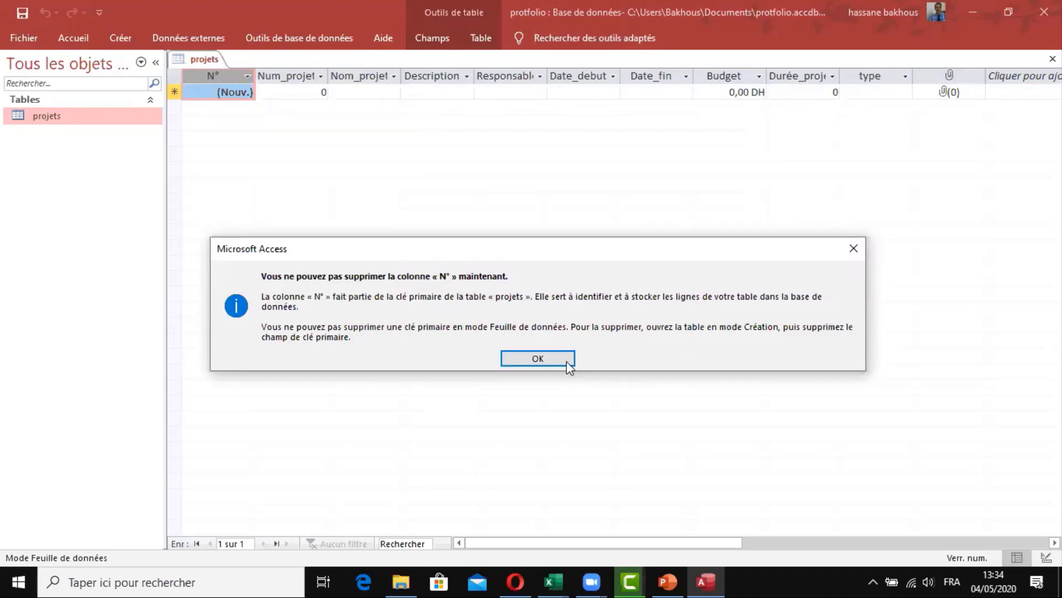
key("Return")
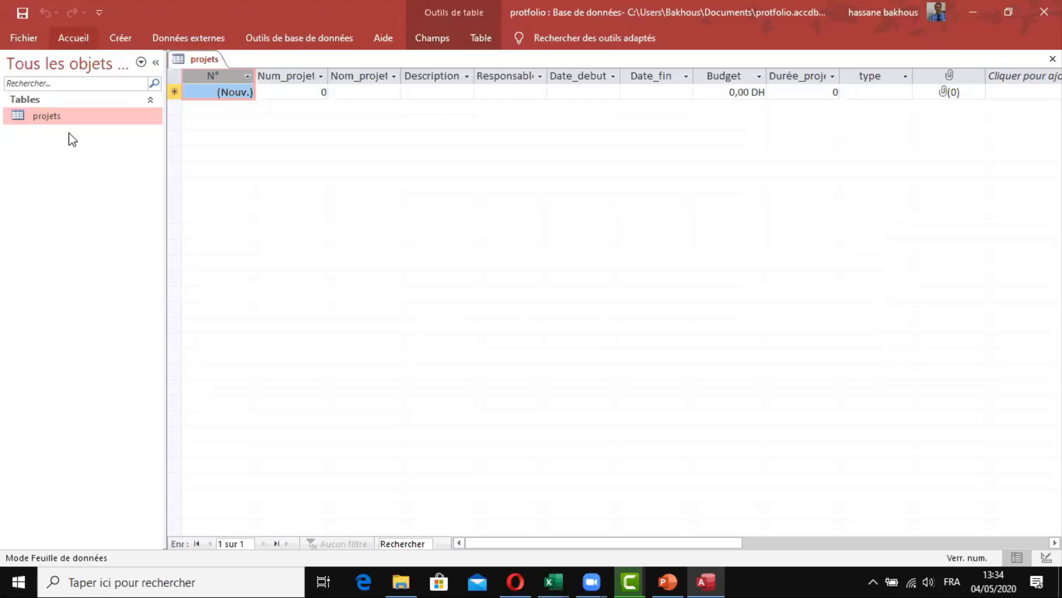
- Switch the projets table to design view (Mode Création) and delete the N° primary key field
left_click(31, 92)
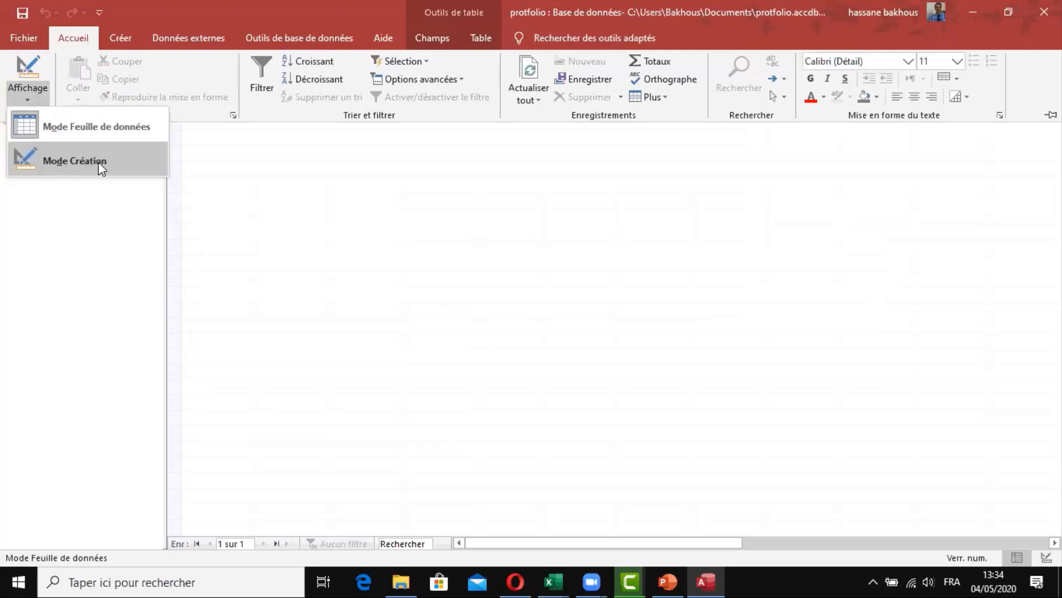
left_click(87, 164)
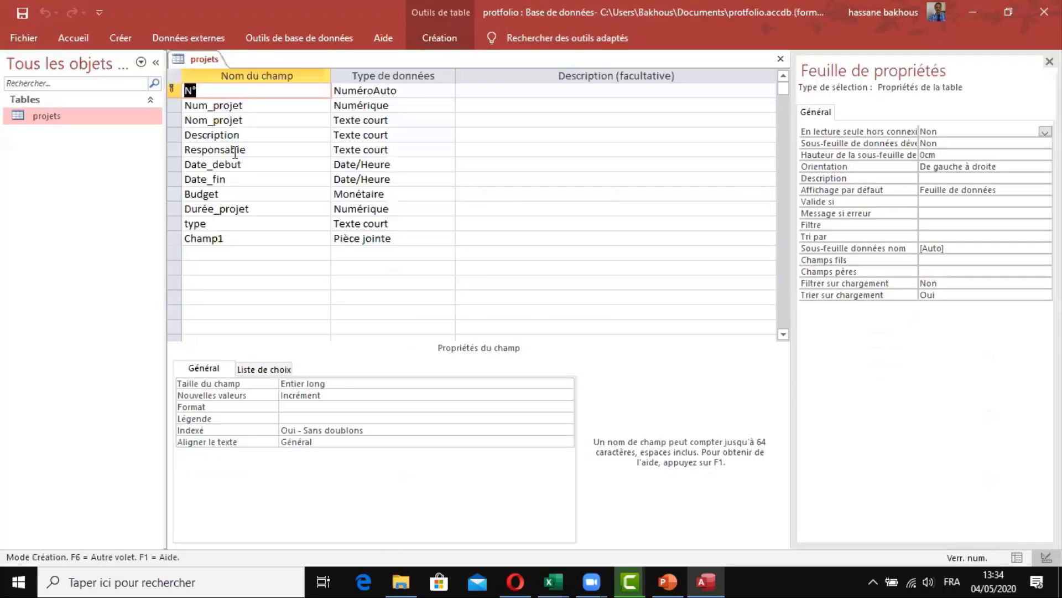
left_click(197, 60)
left_click(215, 105)
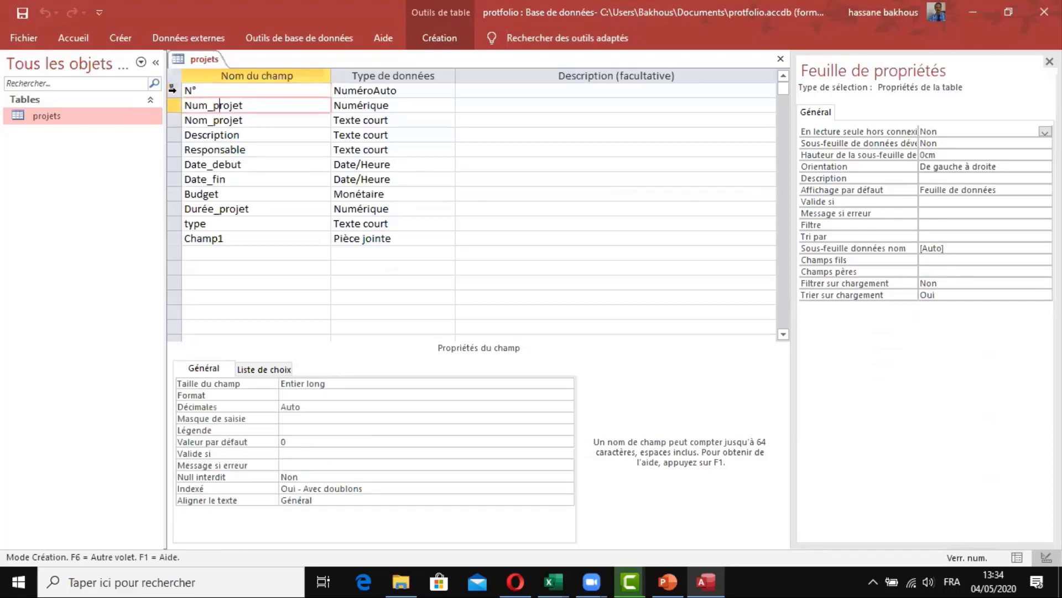
left_click(177, 91)
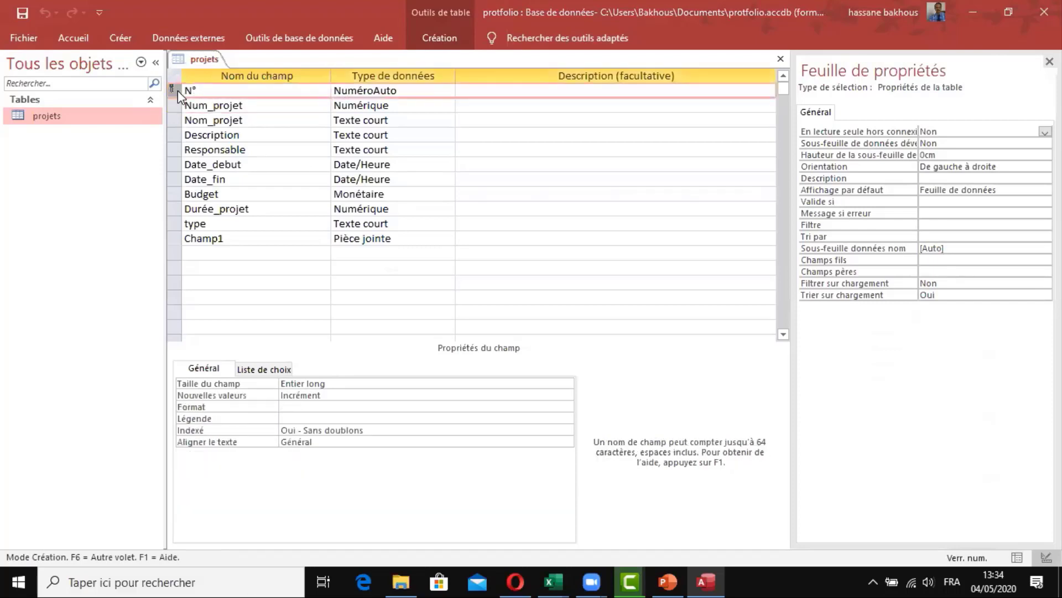
key("Delete")
left_click(470, 336)
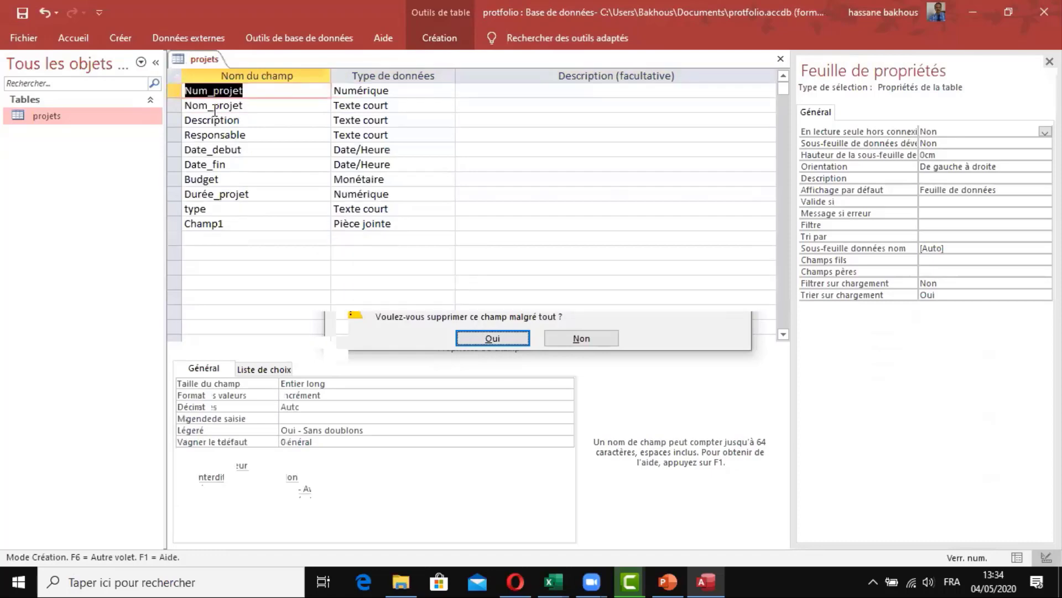
- Set the Num_projet field as the primary key of the projets table
left_click(77, 41)
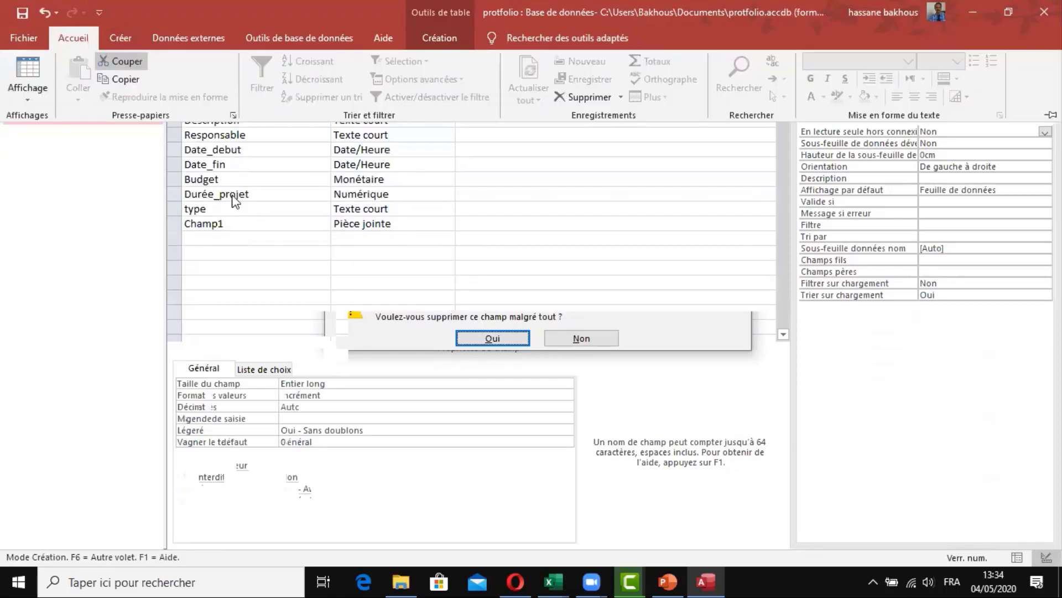
key("ctrl+z")
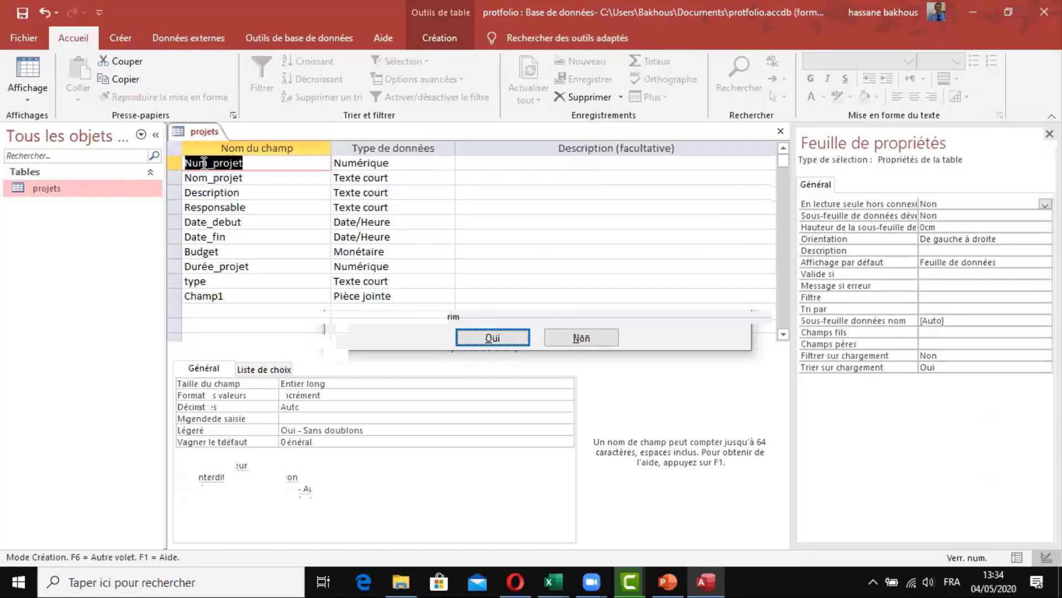
left_click(177, 161)
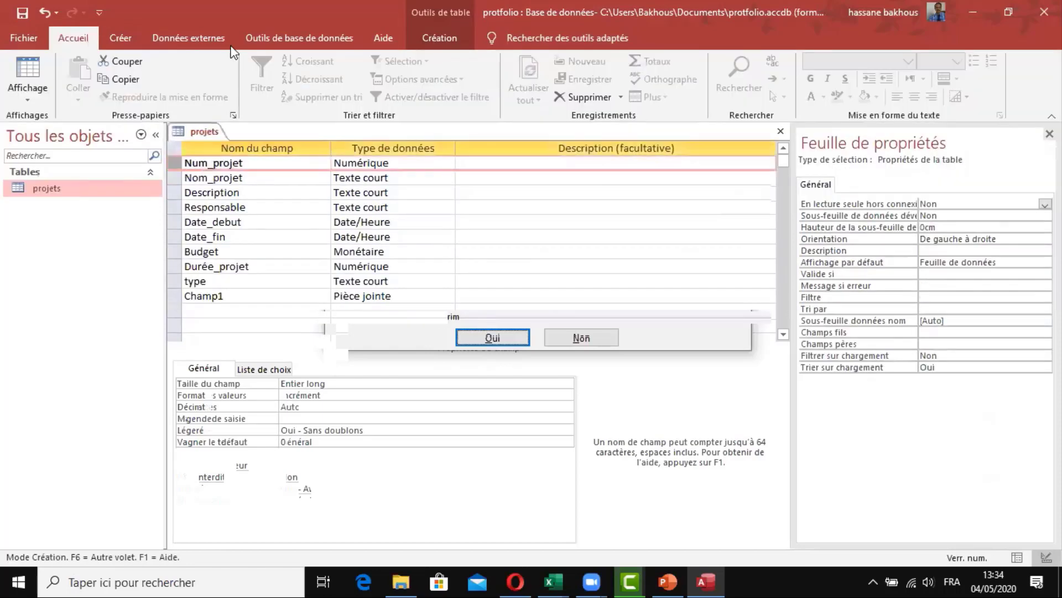
left_click(431, 47)
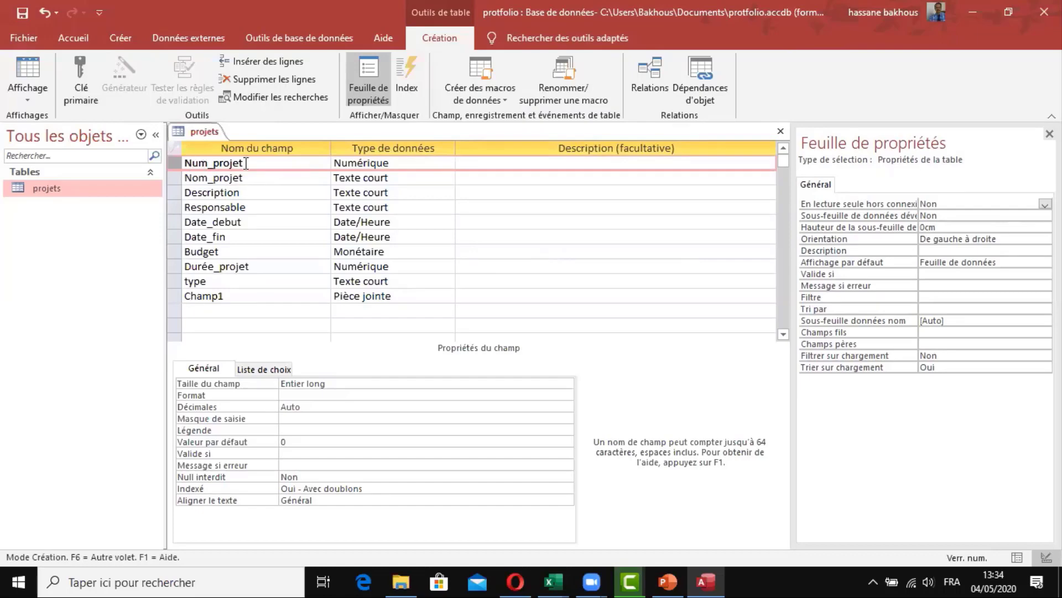
left_click(174, 164)
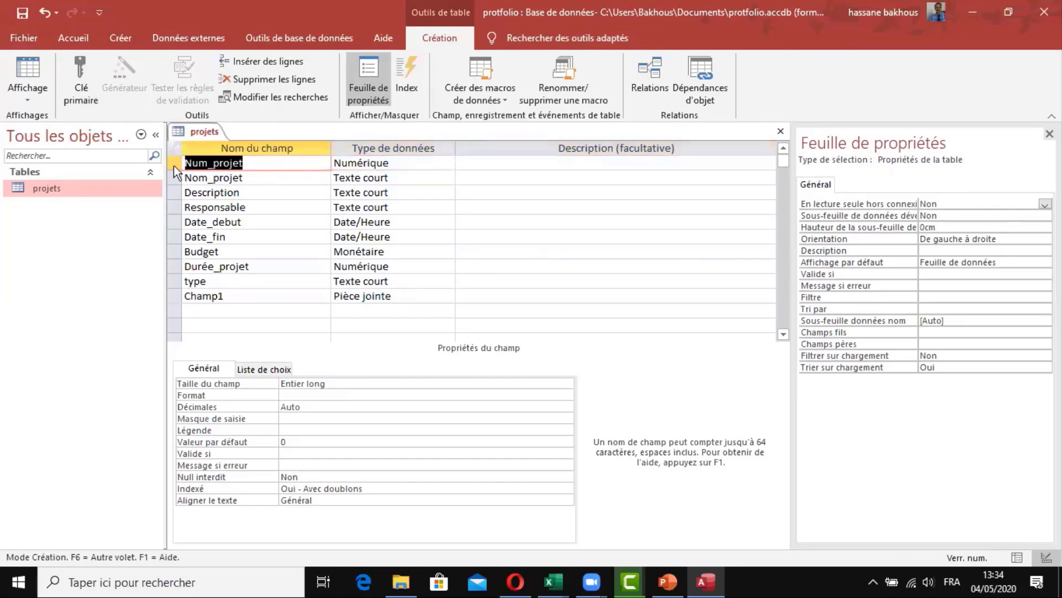
left_click(86, 77)
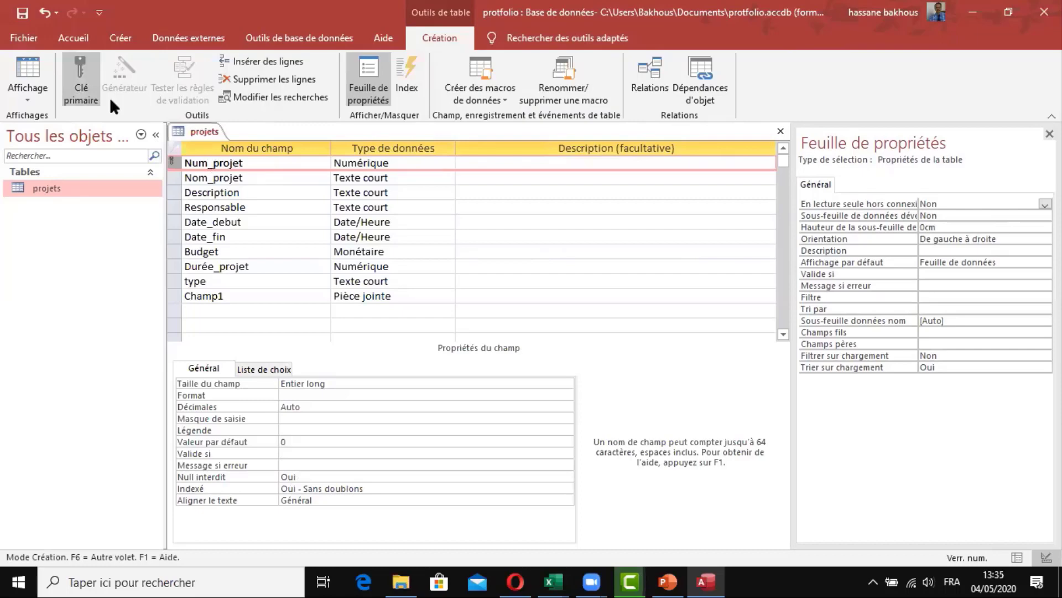
- Return to datasheet view and start the first record with Num_projet 1 and Nom_projet GestionStock
left_click(39, 75)
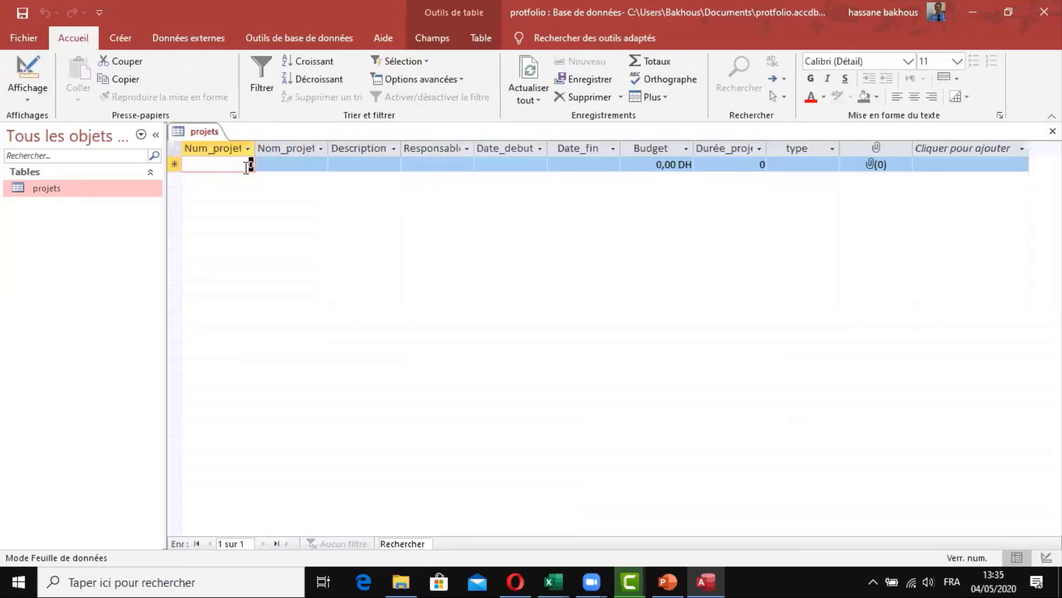
type("1")
left_click(322, 169)
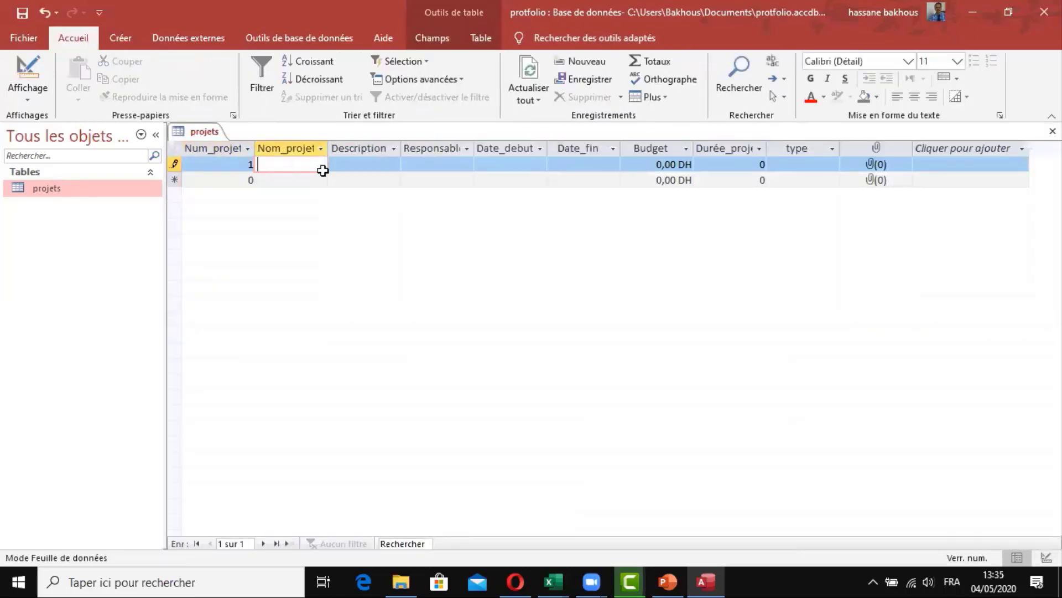
type("GestionStock")
- Widen the Description column, then fill the GestionStock record's Description with "Application desktop de gestion de stock" and Responsable with Moi
left_click_drag(461, 145, 462, 146)
left_click(381, 166)
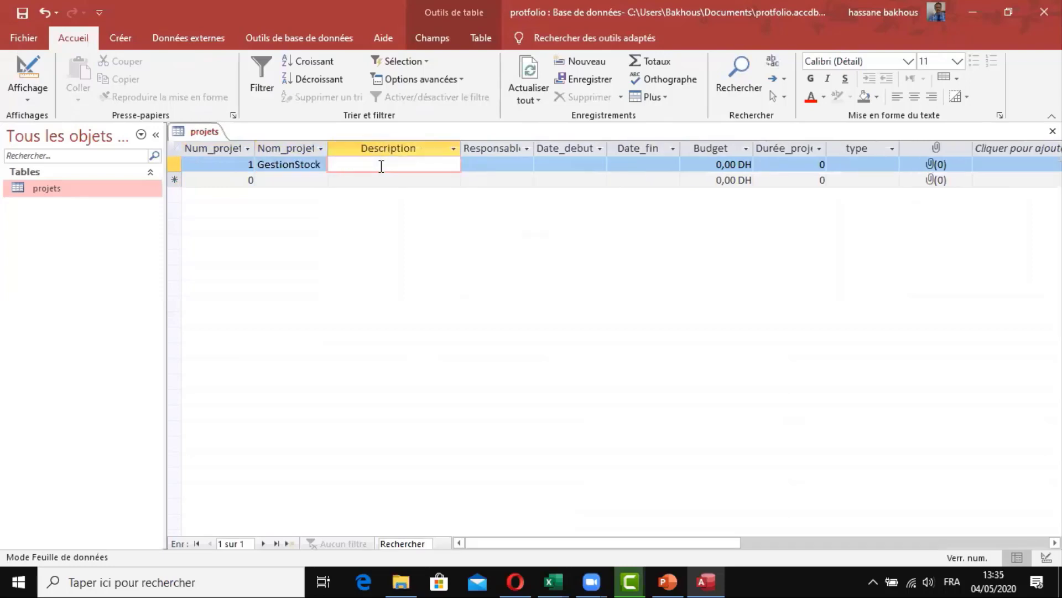
type("Application desktop de ge")
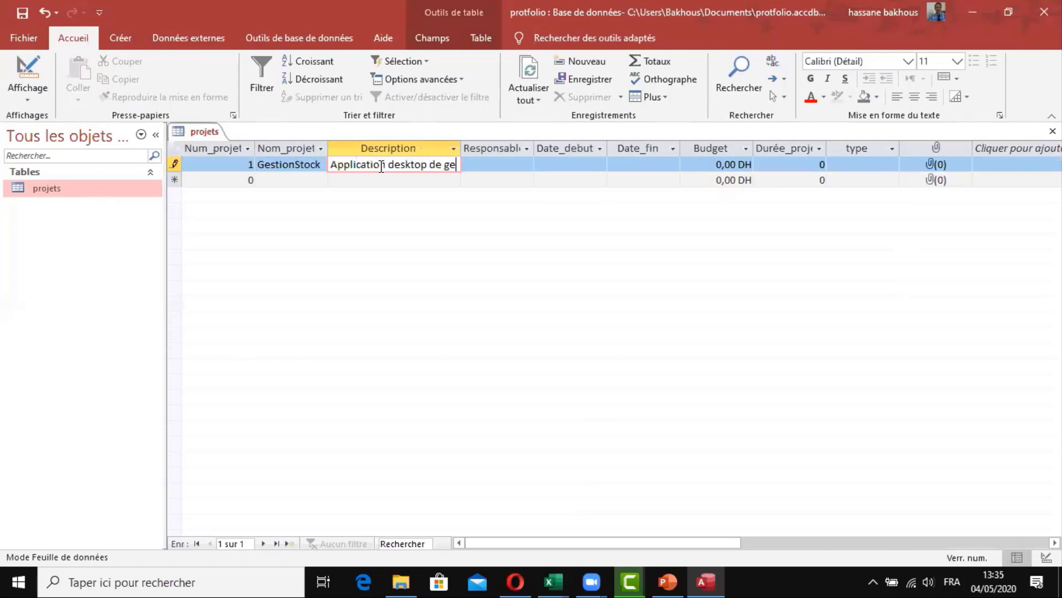
type("stion de sto")
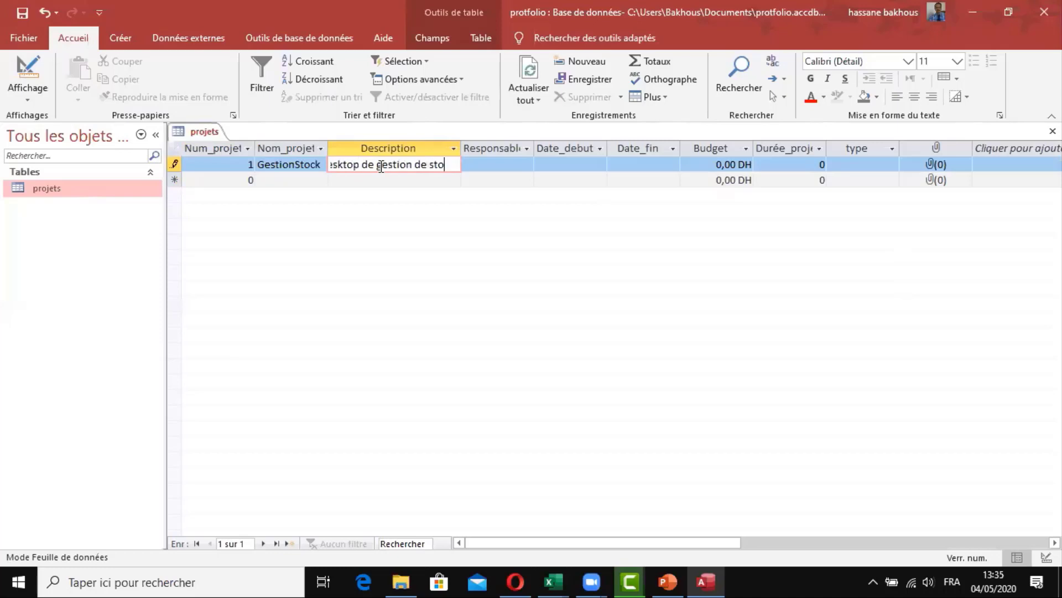
key("Tab")
type("M")
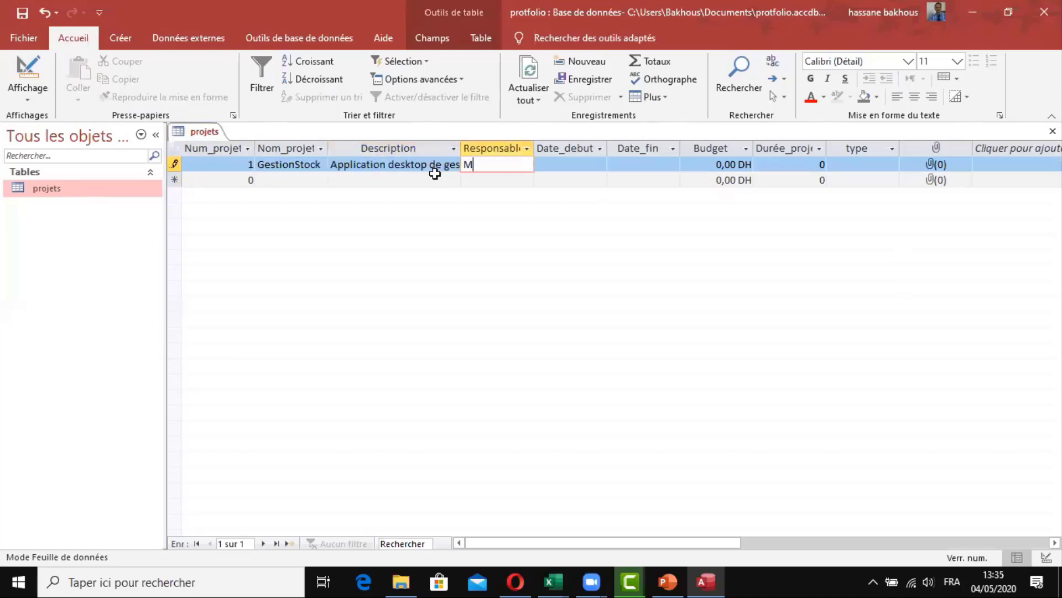
type("oi")
key("Tab")
- Set the GestionStock record's Date_debut to 06/05/2020 and Date_fin to 19/06/2020
left_click(616, 164)
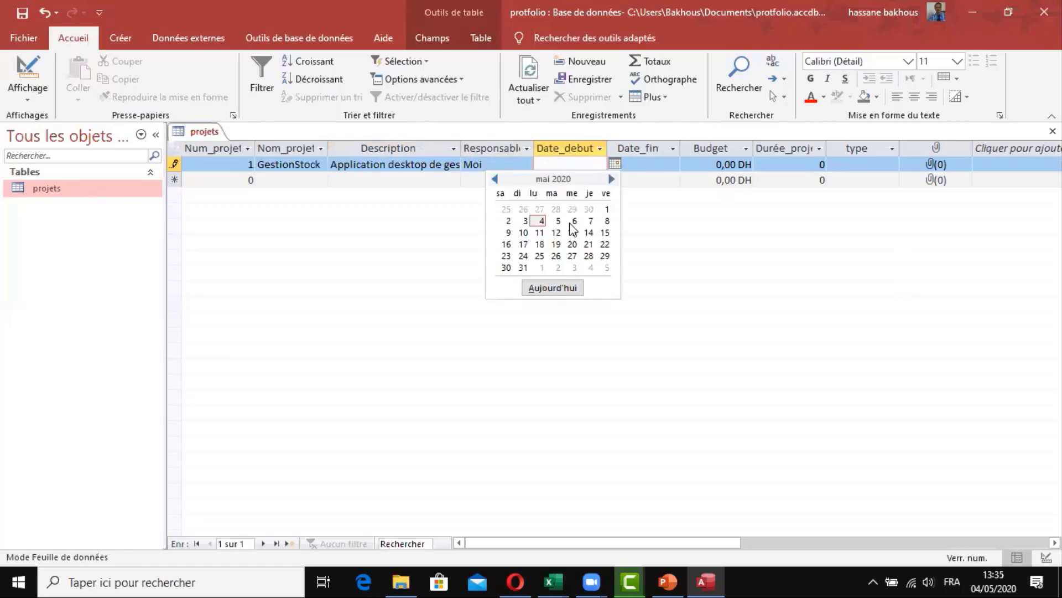
key("Tab")
left_click(688, 164)
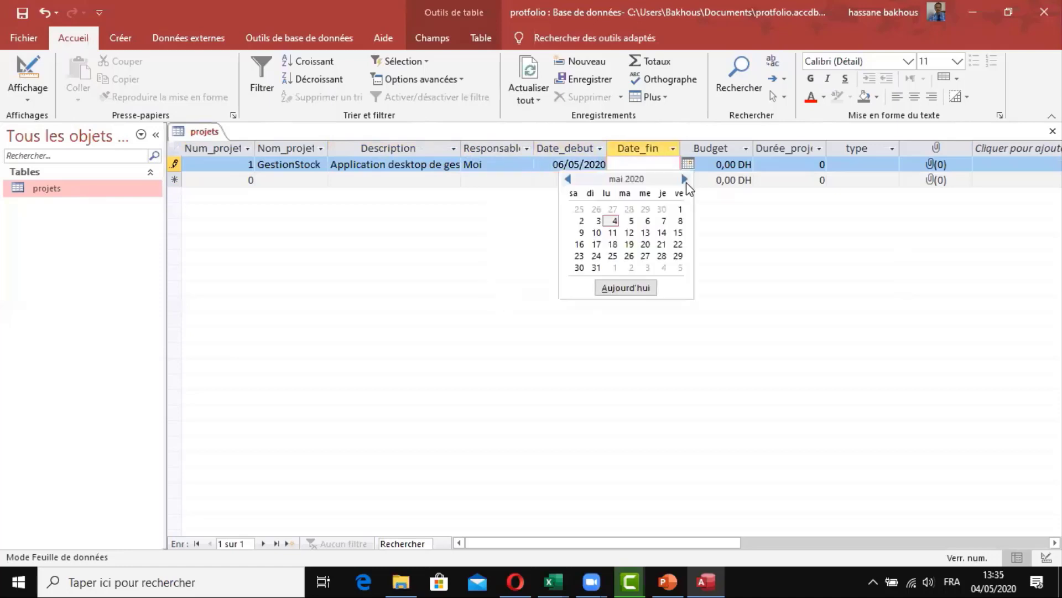
left_click(684, 179)
left_click(678, 233)
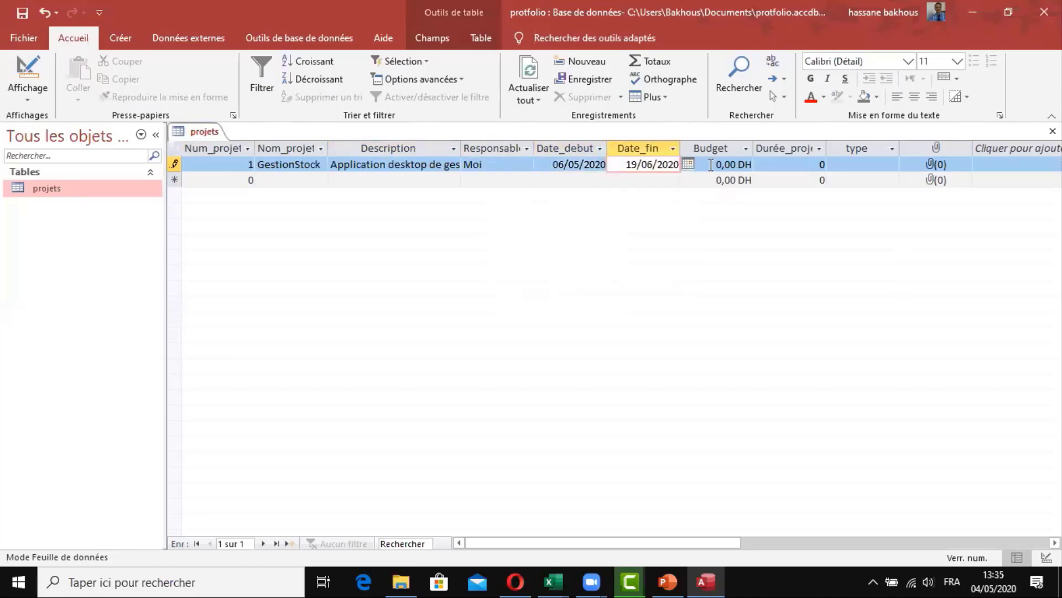
- Complete the GestionStock record with a Budget of 12000, a Durée_projet of 24 and the type Desktop
key("Tab")
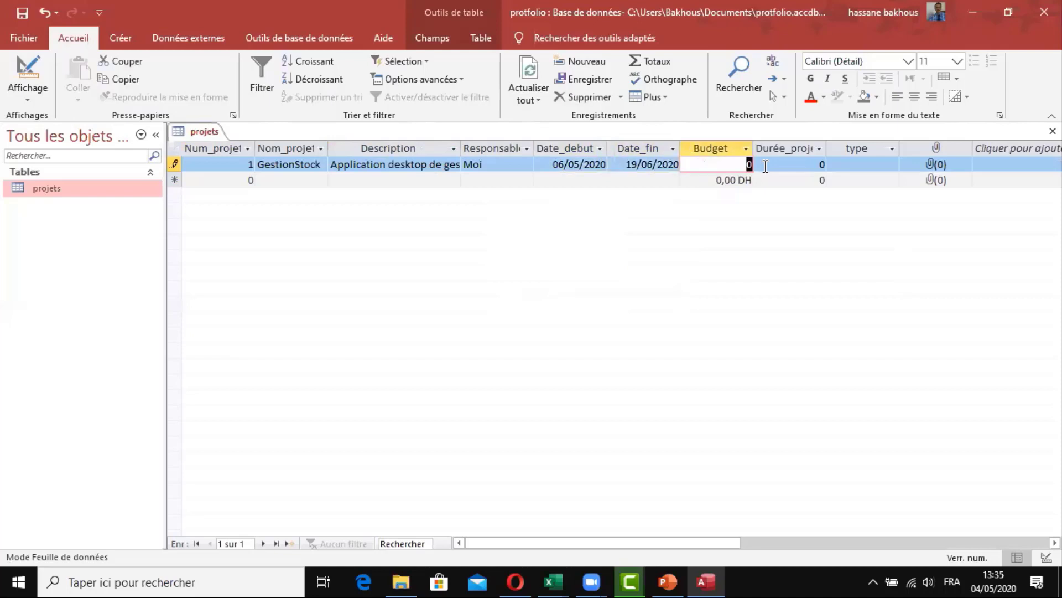
type("12000")
left_click(800, 166)
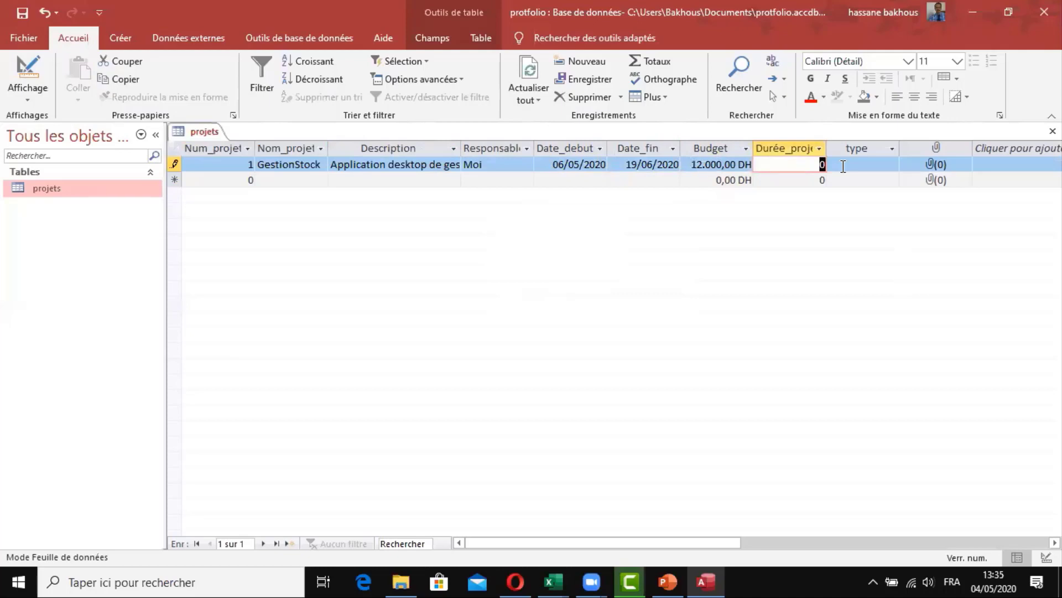
type("24")
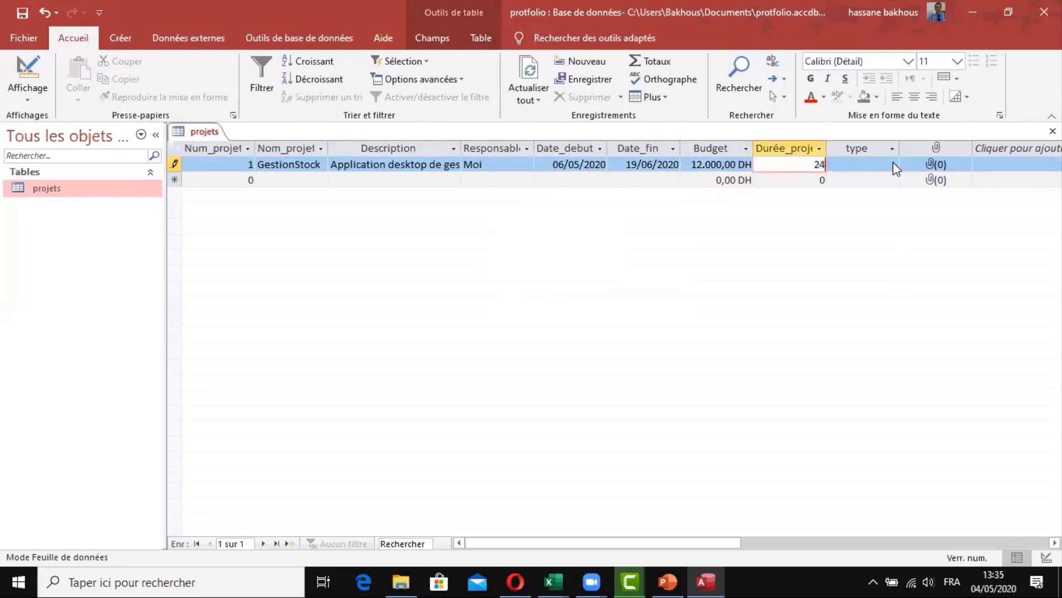
left_click(878, 171)
left_click(892, 164)
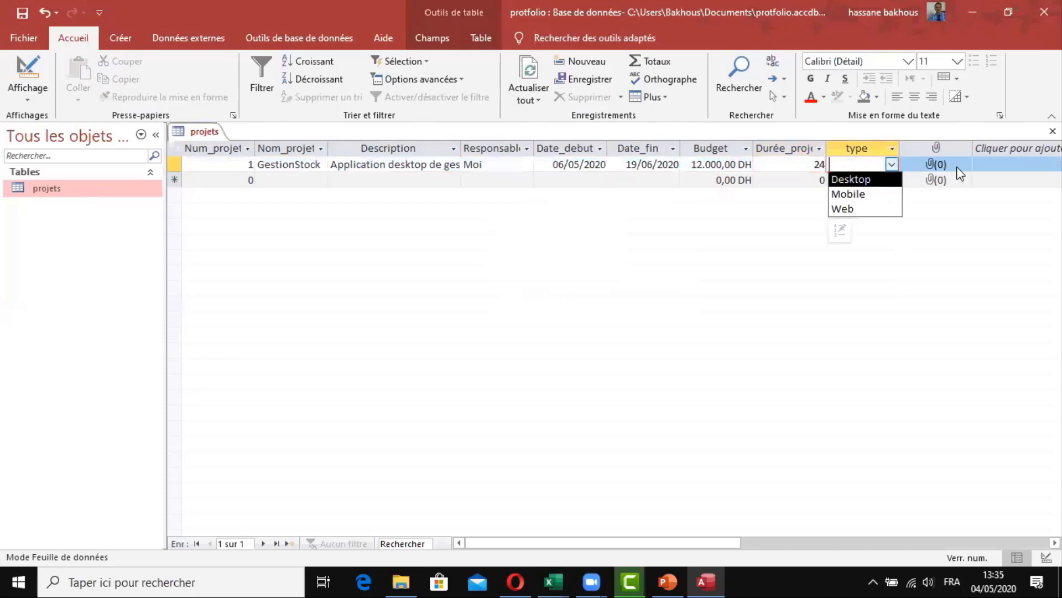
key("Return")
- Attach the image Gestionâtients.jpg from the ApplicationInformatique Access folder to the GestionStock record
left_click(934, 163)
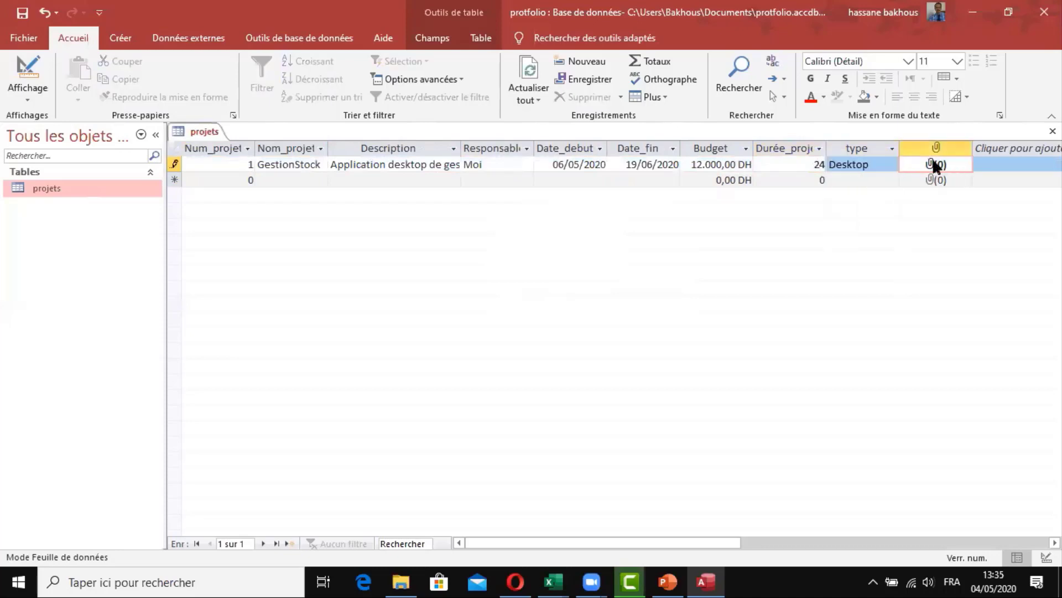
double_click(931, 159)
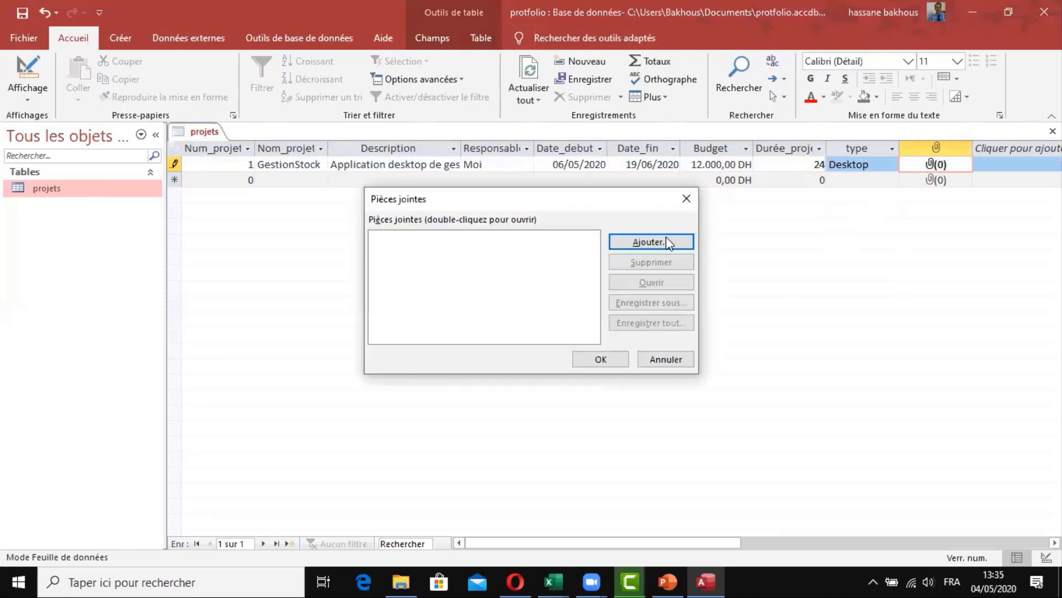
left_click(650, 243)
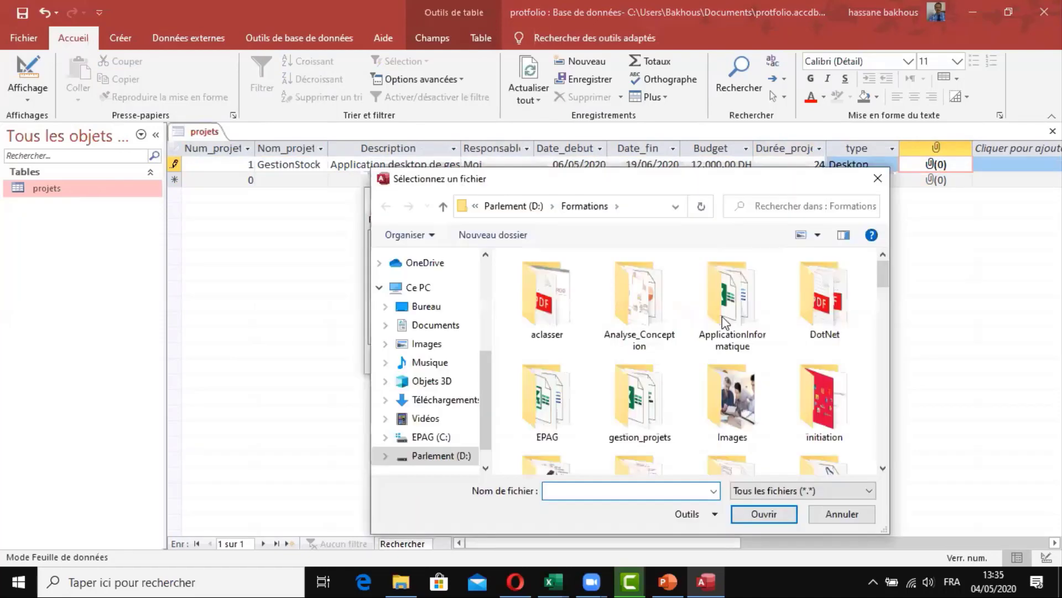
double_click(726, 308)
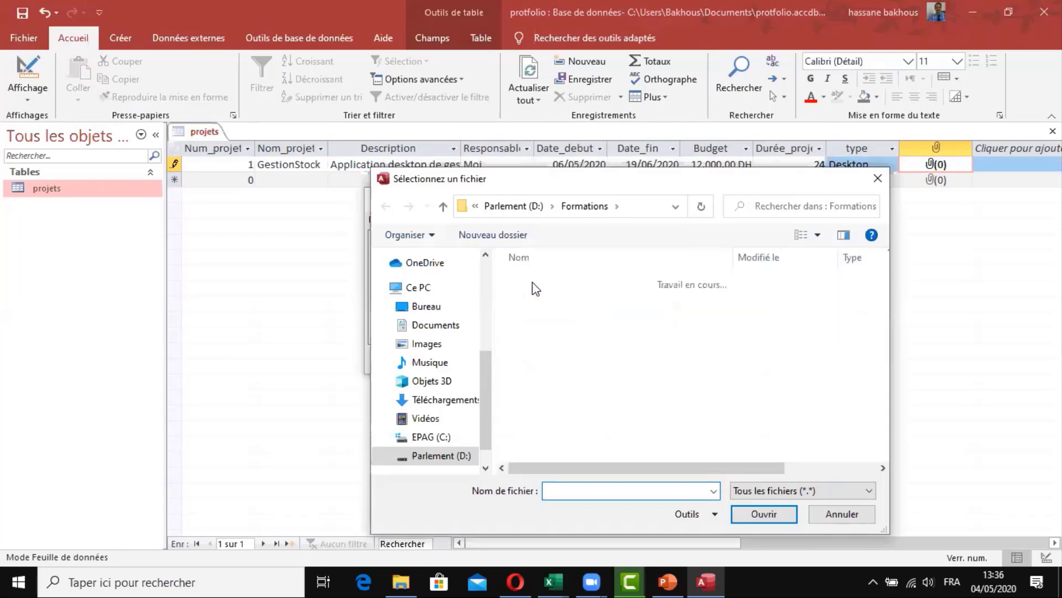
double_click(532, 281)
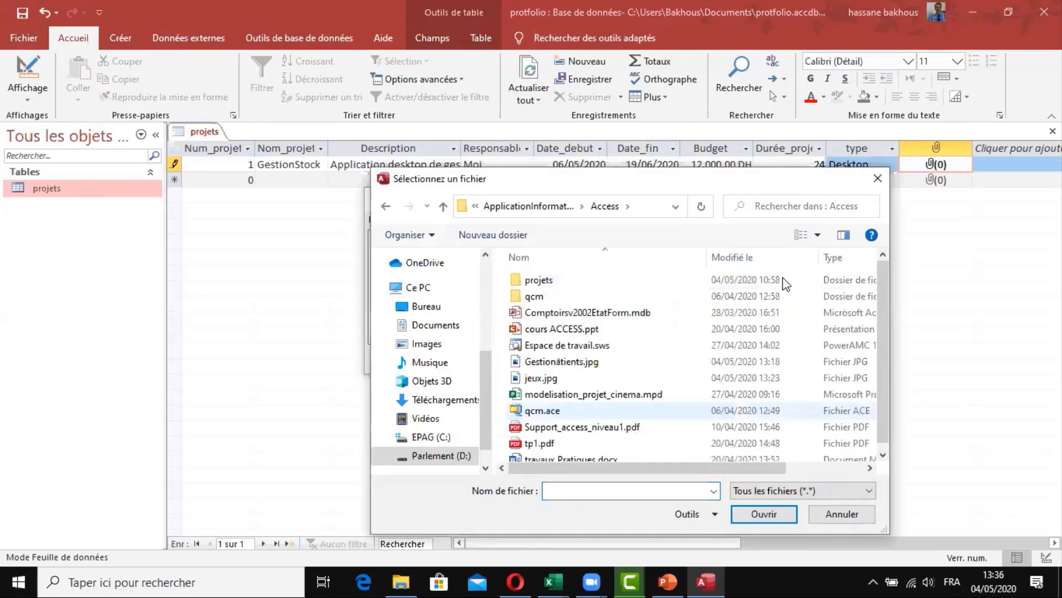
left_click(851, 258)
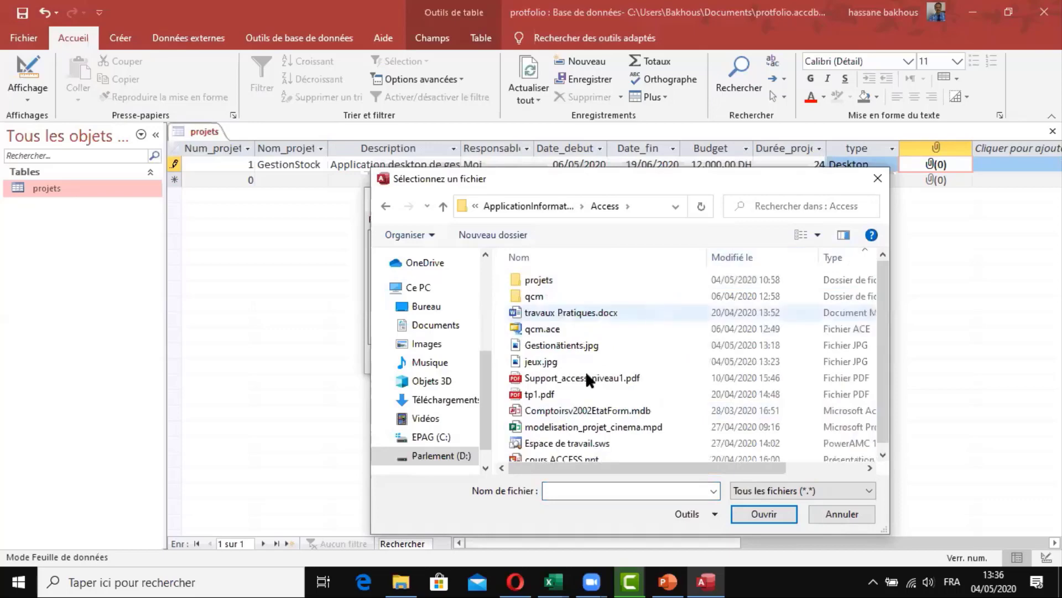
left_click(563, 345)
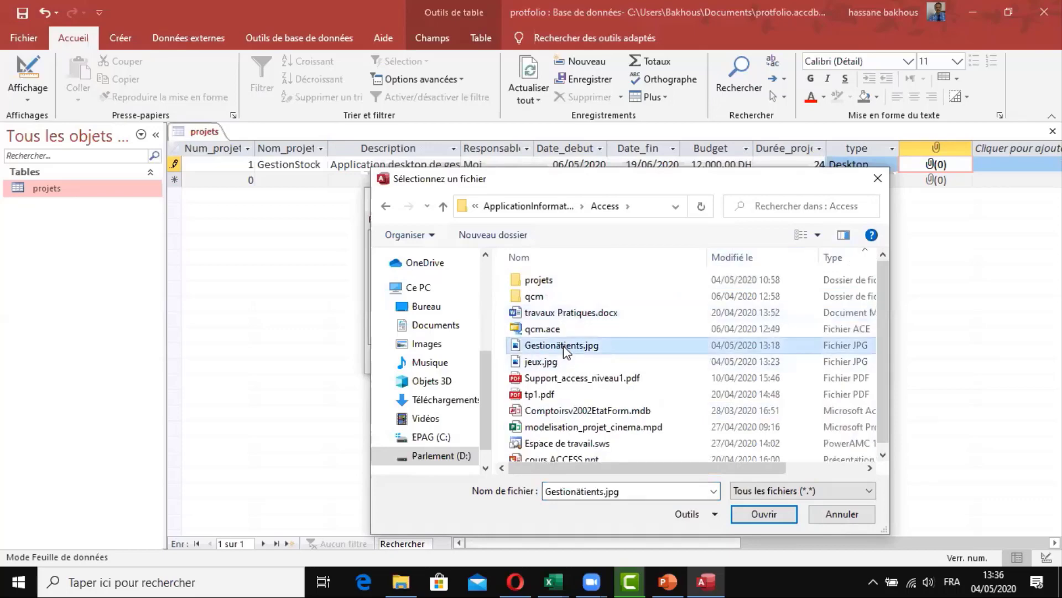
double_click(619, 346)
left_click(615, 363)
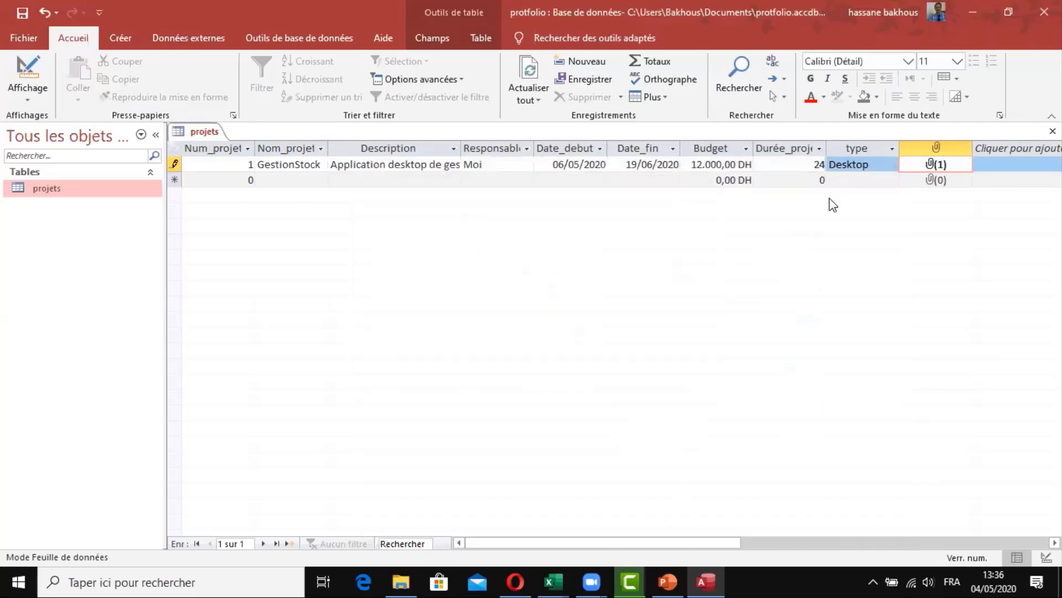
- Start a second project record with Num_projet 2 and Nom_projet Starwars
left_click(241, 182)
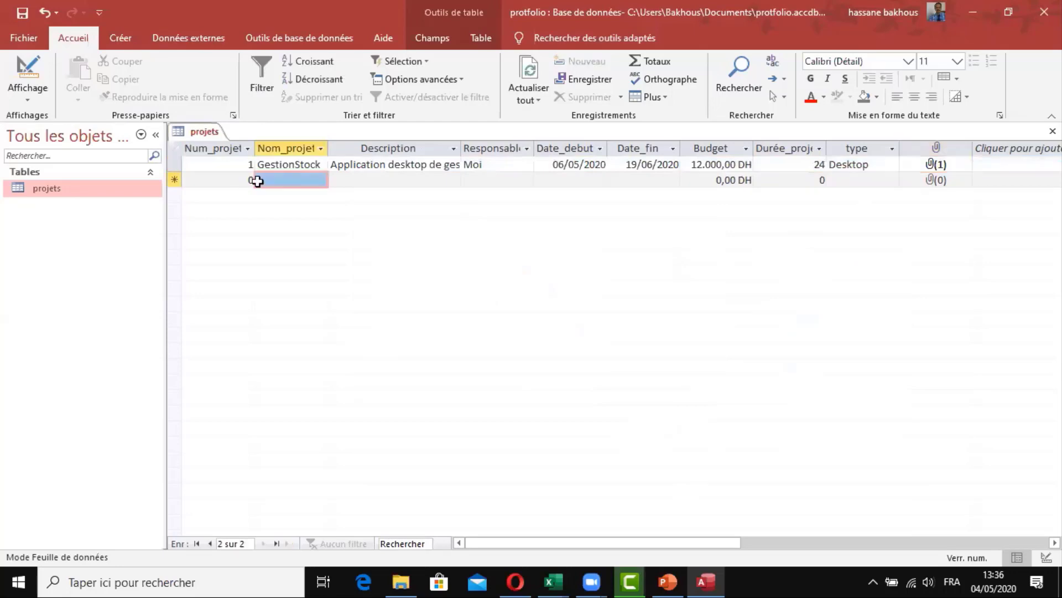
type("2")
key("Tab")
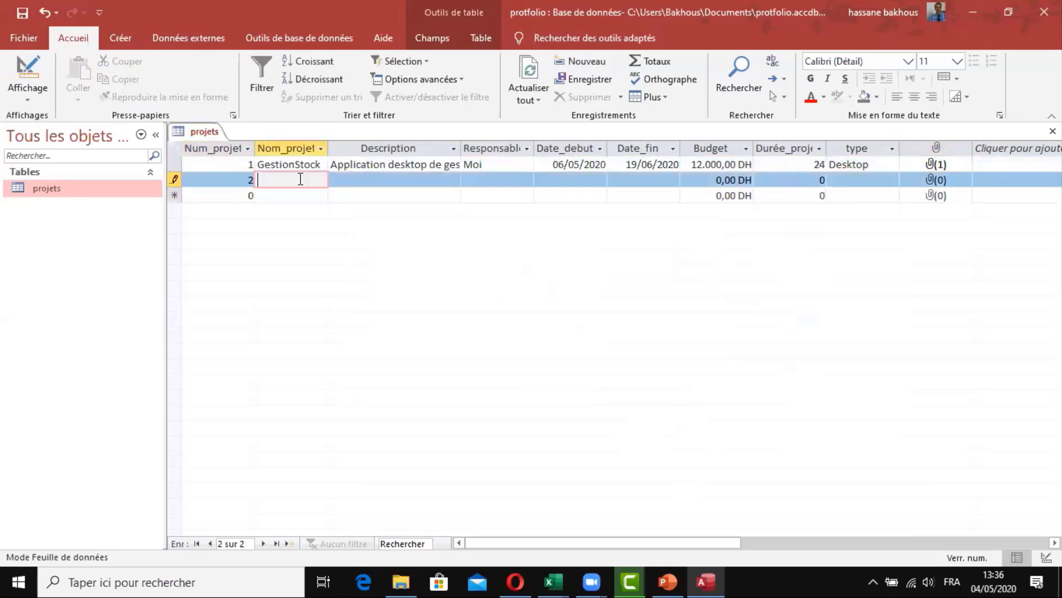
type("Starwars")
- Fill the Starwars record's Description with "Jeux mobile sous Adroid" and Responsable with Toi
left_click(406, 186)
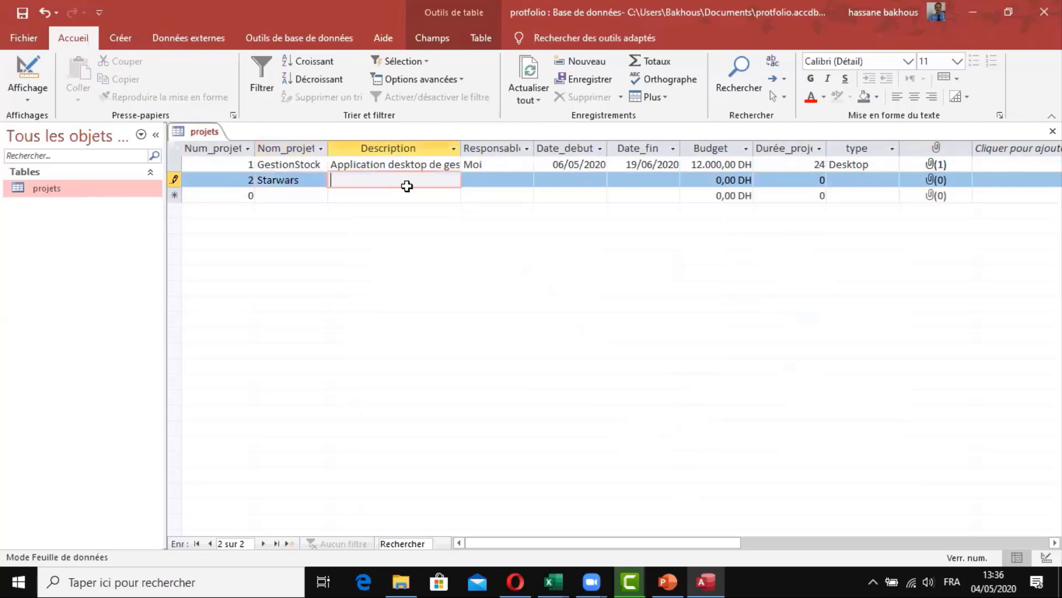
type("Jeux android sous")
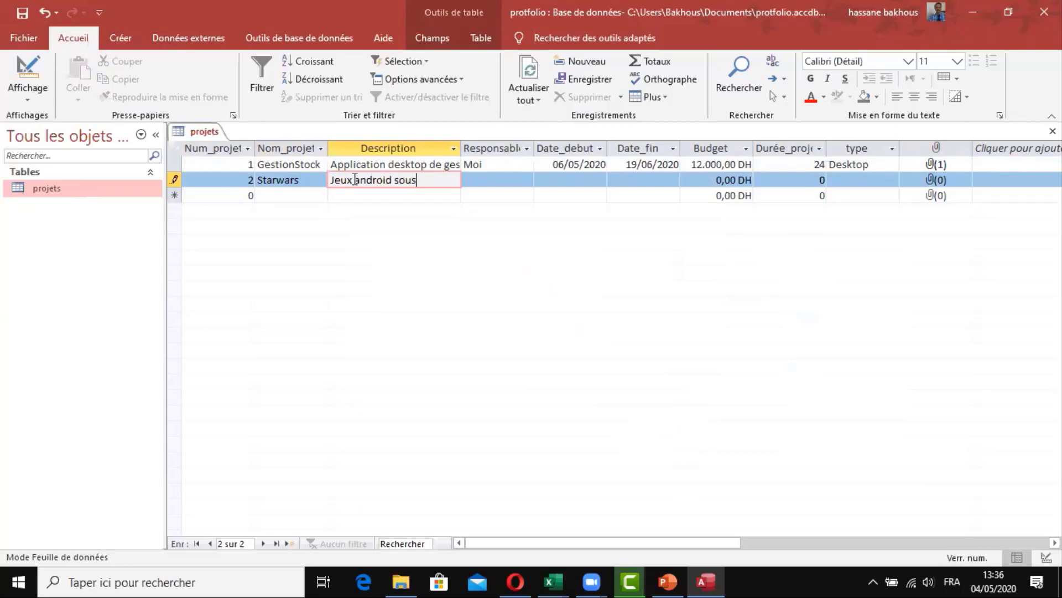
double_click(389, 178)
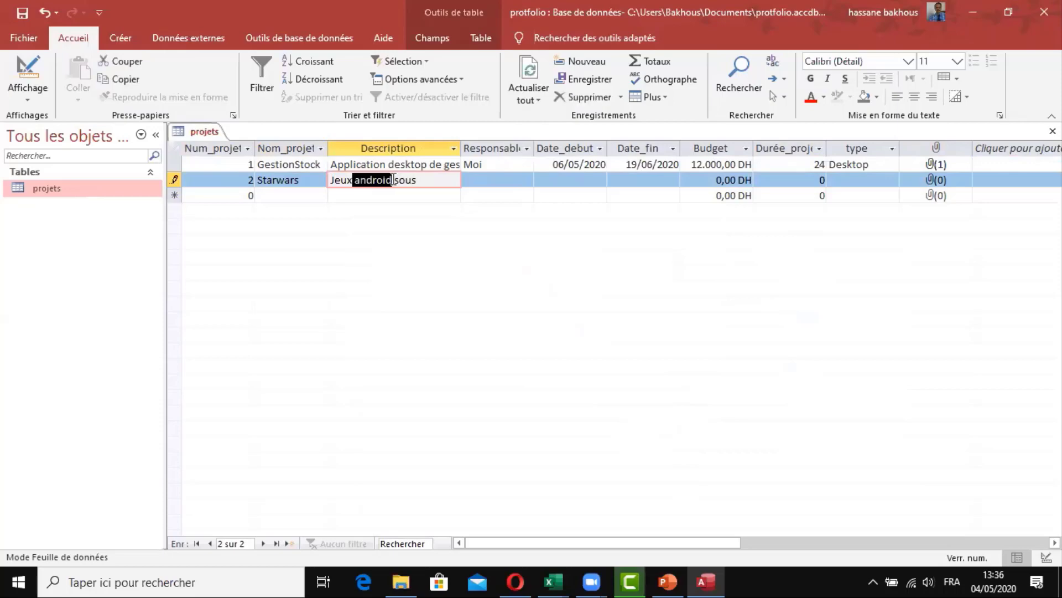
type("mobile")
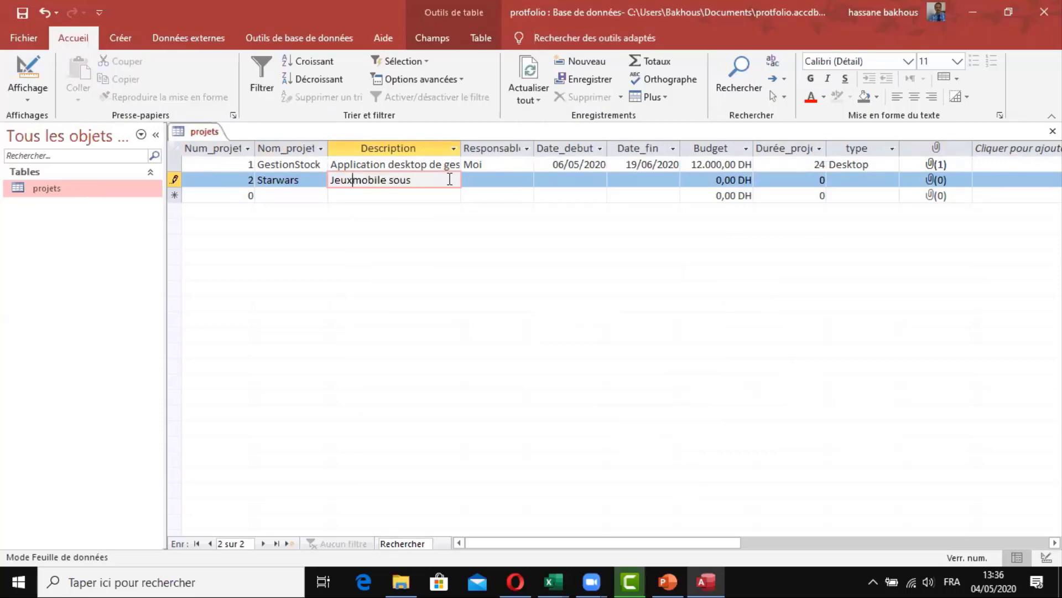
left_click(450, 180)
type("Adroid")
left_click(503, 183)
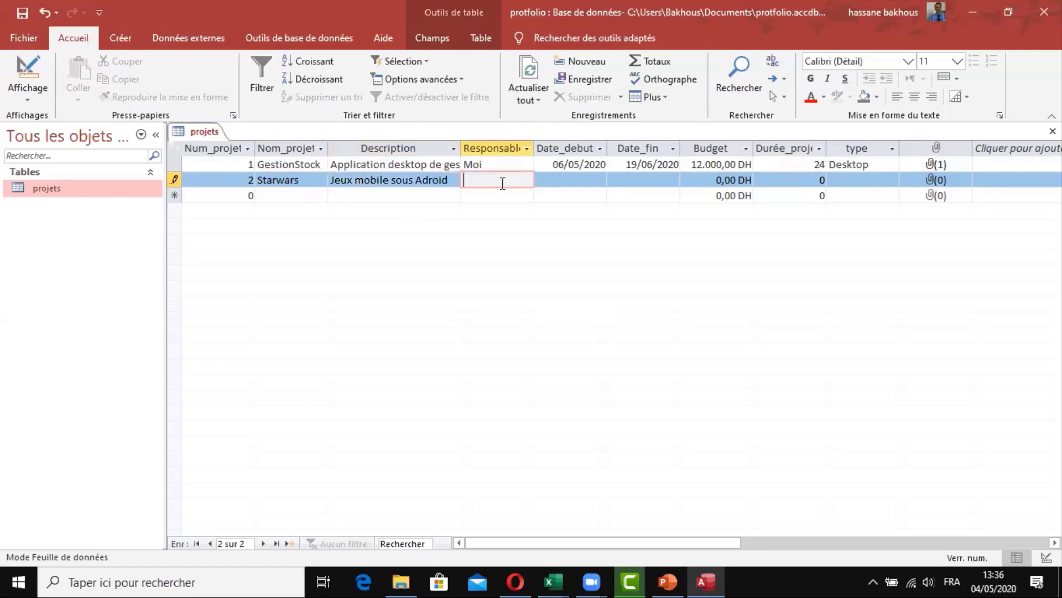
type("Toi")
- Set the Starwars record's Date_debut to 15/07/2020 and Date_fin to 23/10/2020
left_click(574, 178)
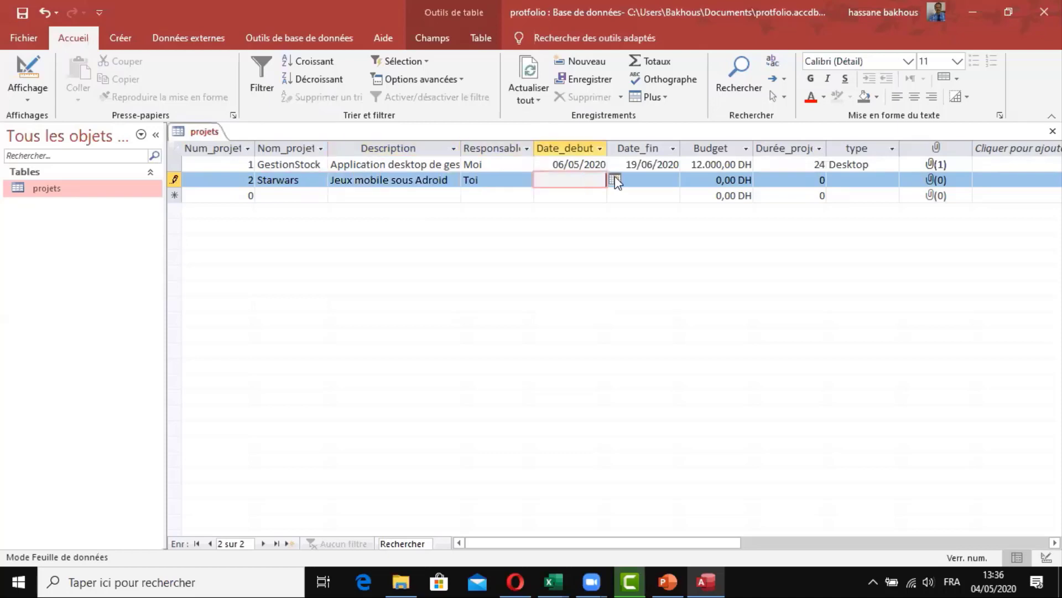
left_click(615, 179)
left_click(610, 194)
left_click(610, 194)
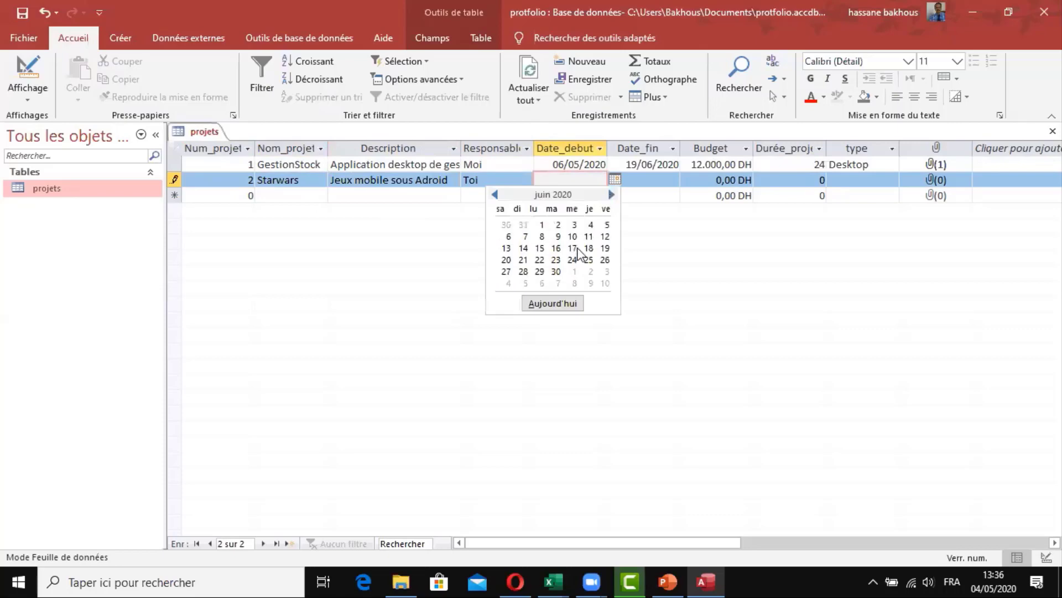
left_click(575, 248)
left_click(682, 180)
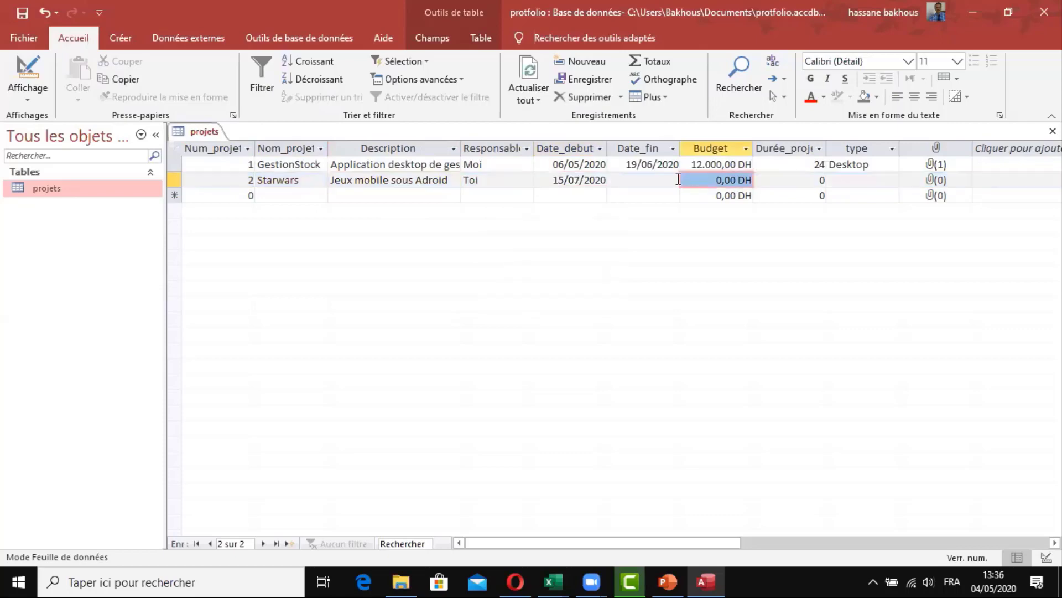
left_click(686, 181)
left_click(684, 194)
left_click(685, 194)
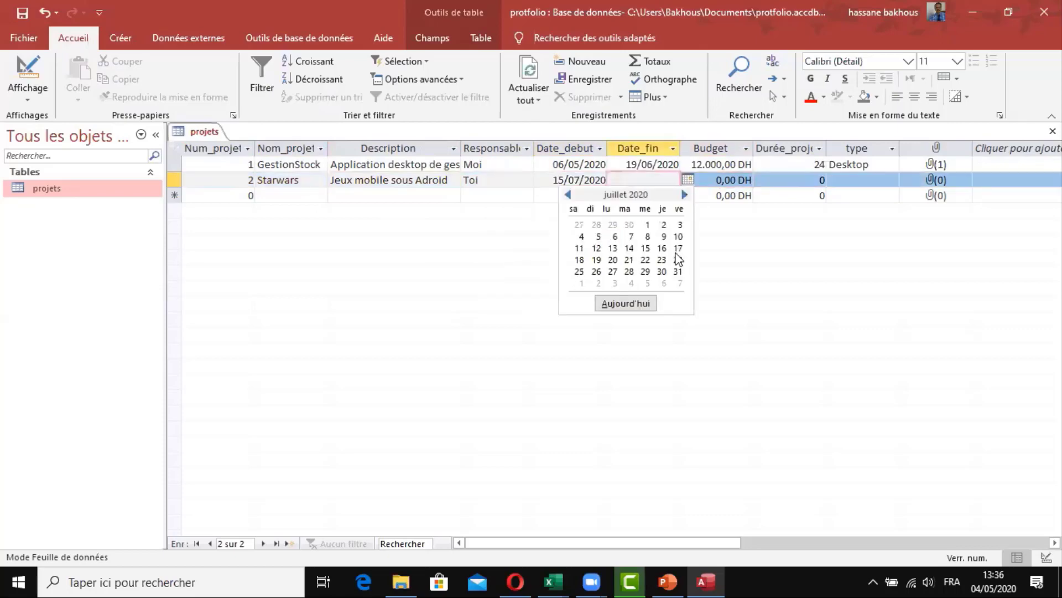
- Complete the Starwars record with a Budget of 33000, a Durée_projet of 45 and the type Mobile
left_click_drag(714, 181, 770, 181)
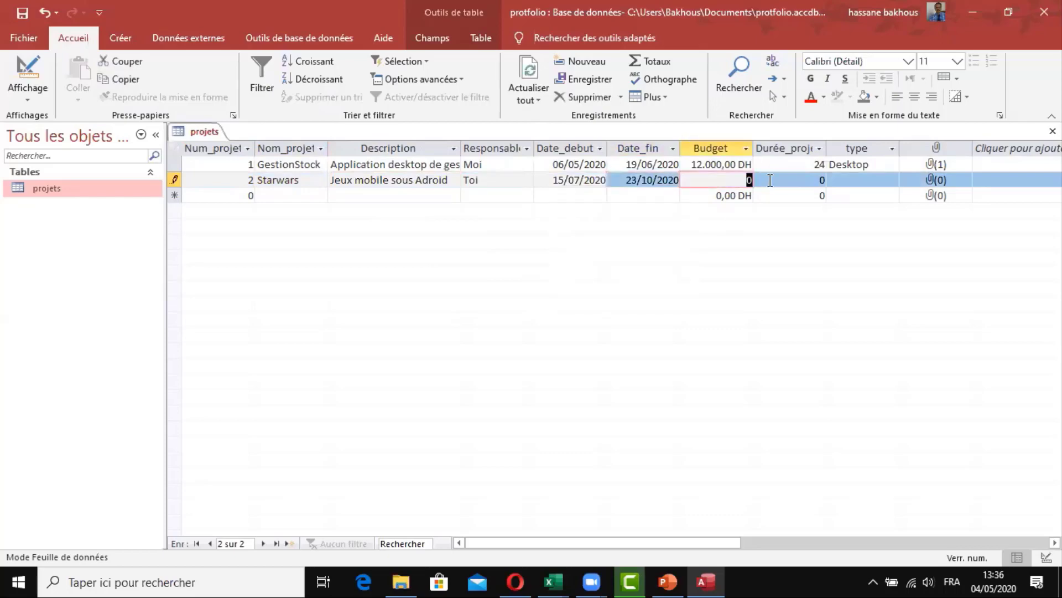
type("33000")
key("Tab")
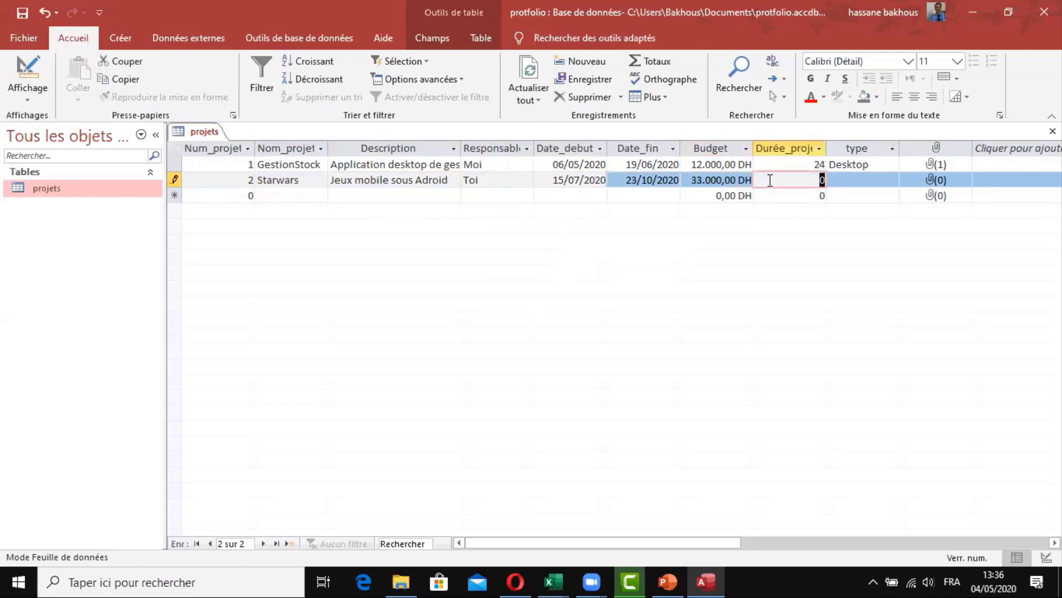
type("45")
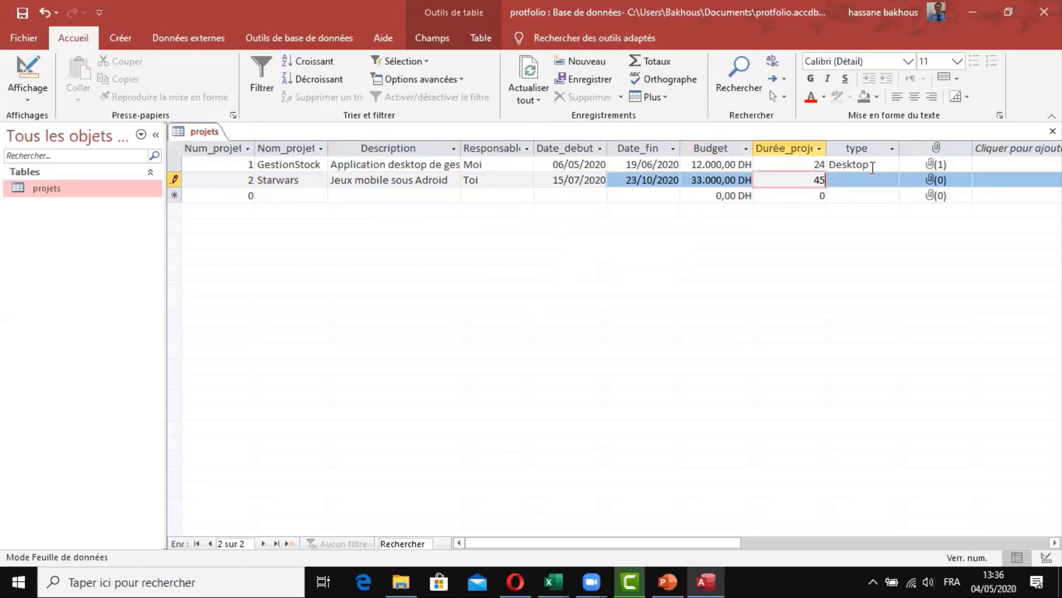
left_click(893, 176)
left_click(864, 210)
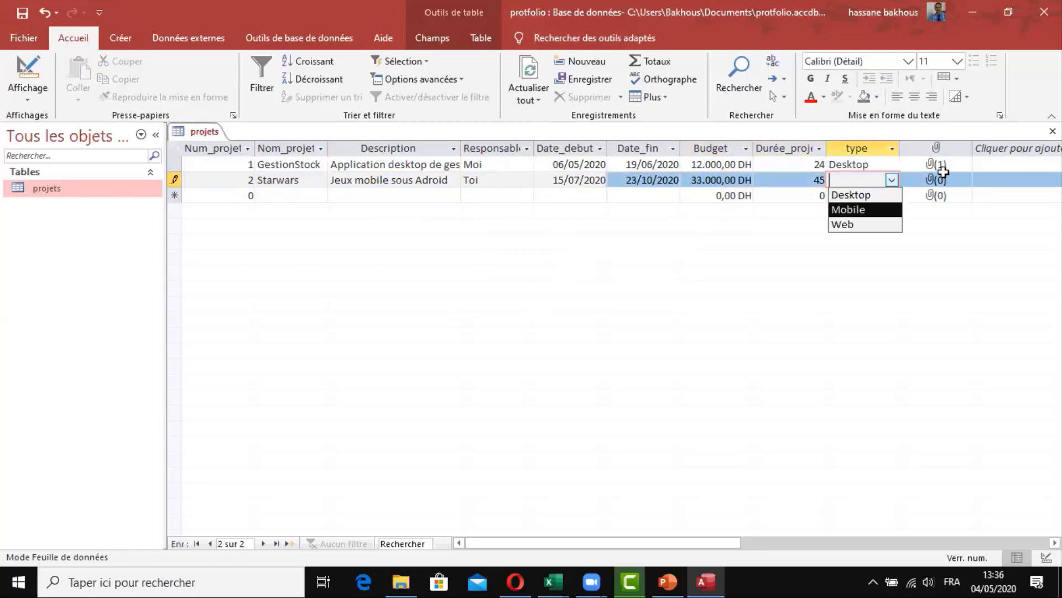
- Attach the image jeux.jpg to the Starwars record and save the record
double_click(948, 182)
left_click(653, 243)
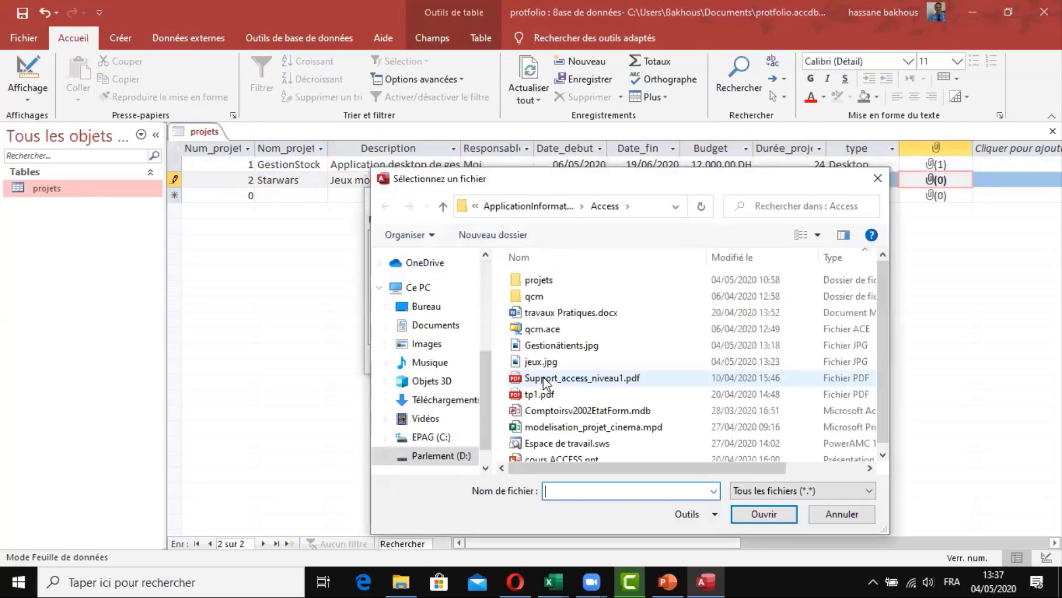
double_click(597, 361)
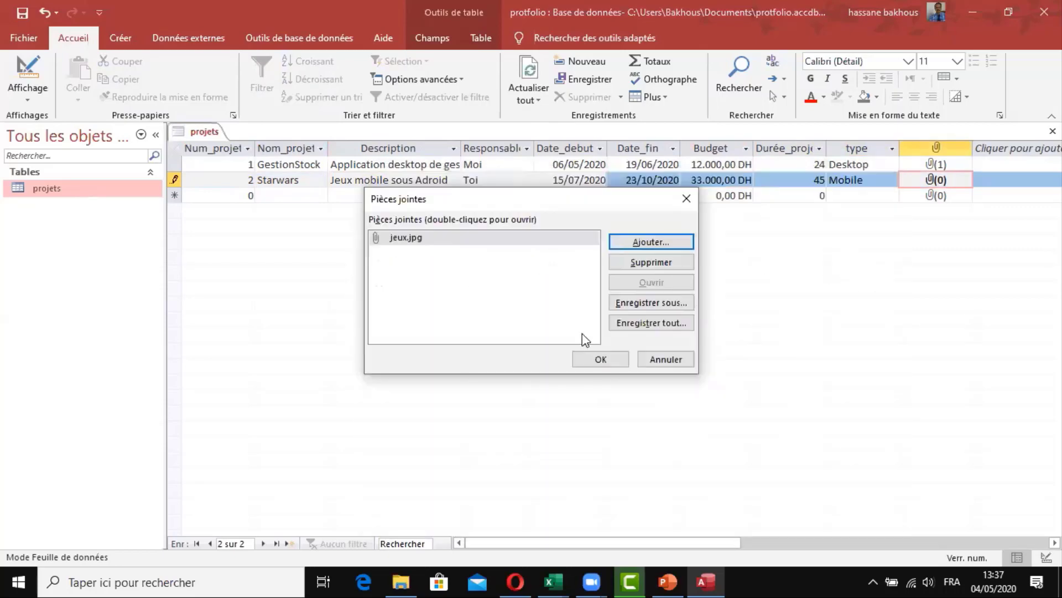
key("Return")
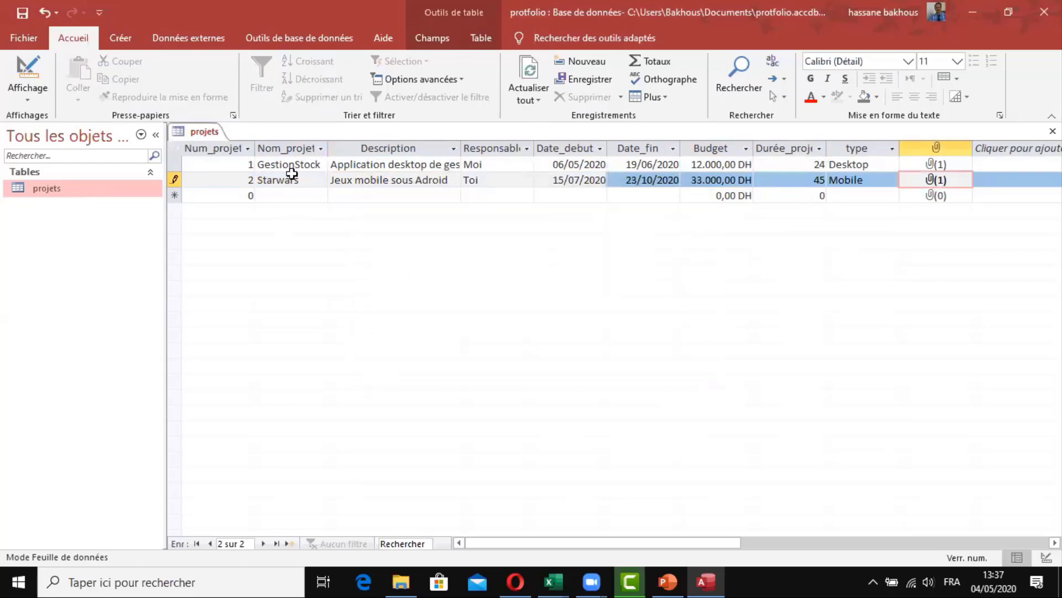
left_click(292, 169)
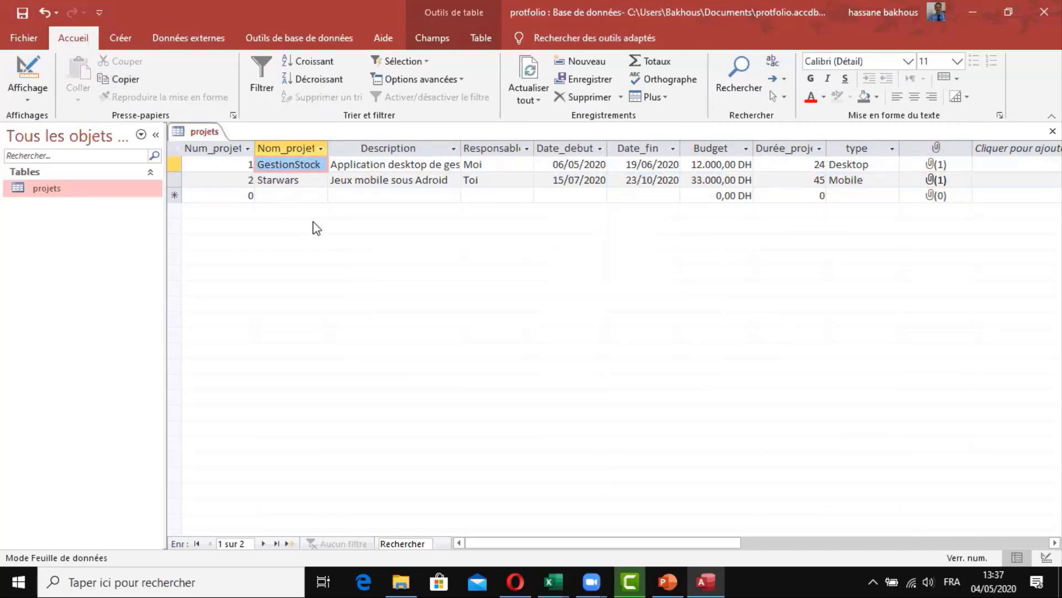
left_click(299, 194)
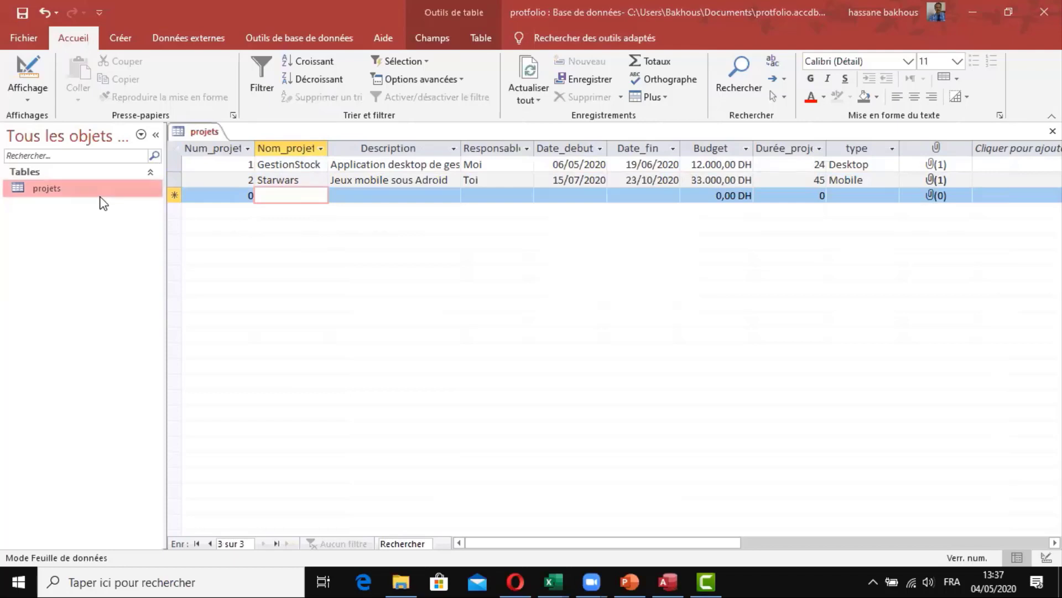
- Generate an automatic form from the projets table, close its property sheet and show it in Form view
left_click(124, 40)
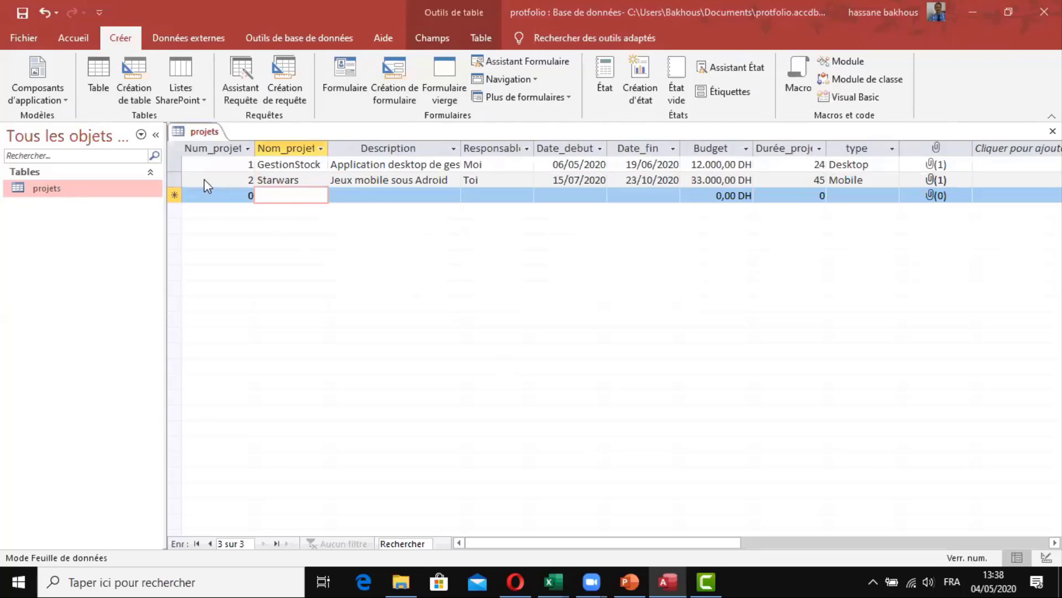
left_click(51, 188)
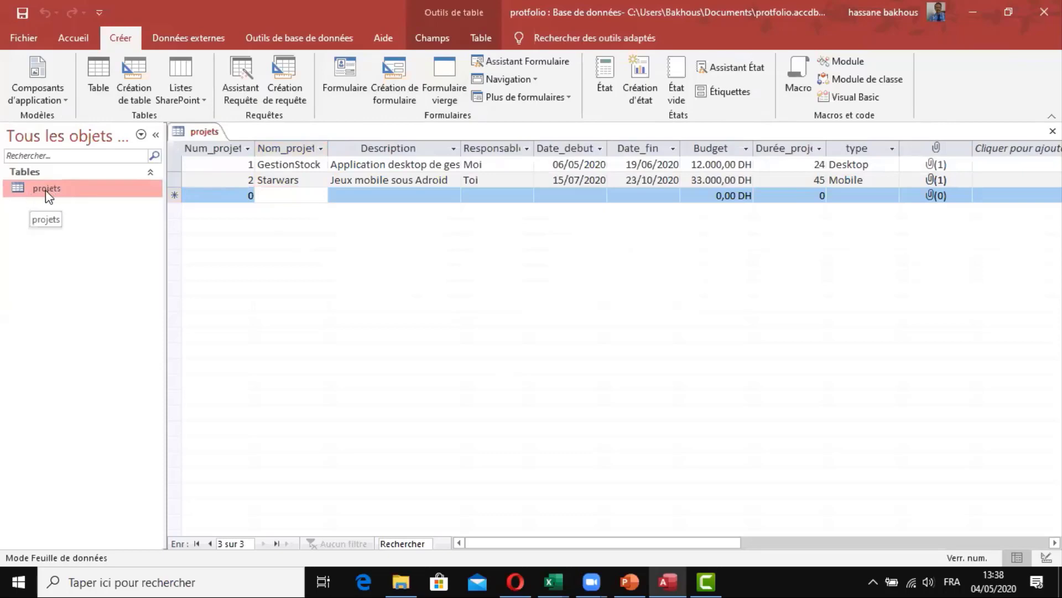
left_click(341, 68)
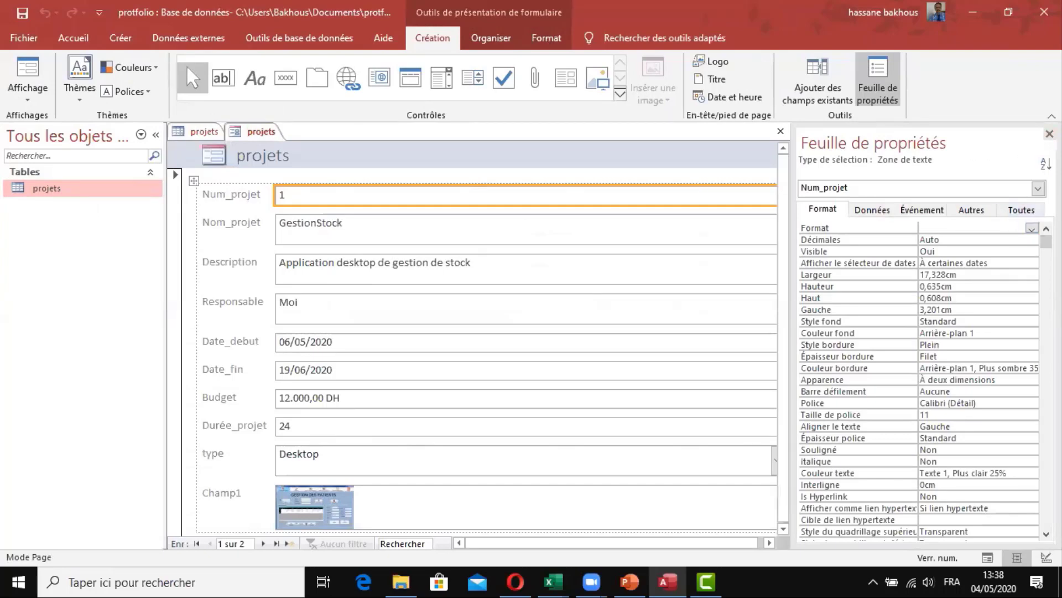
left_click(1050, 133)
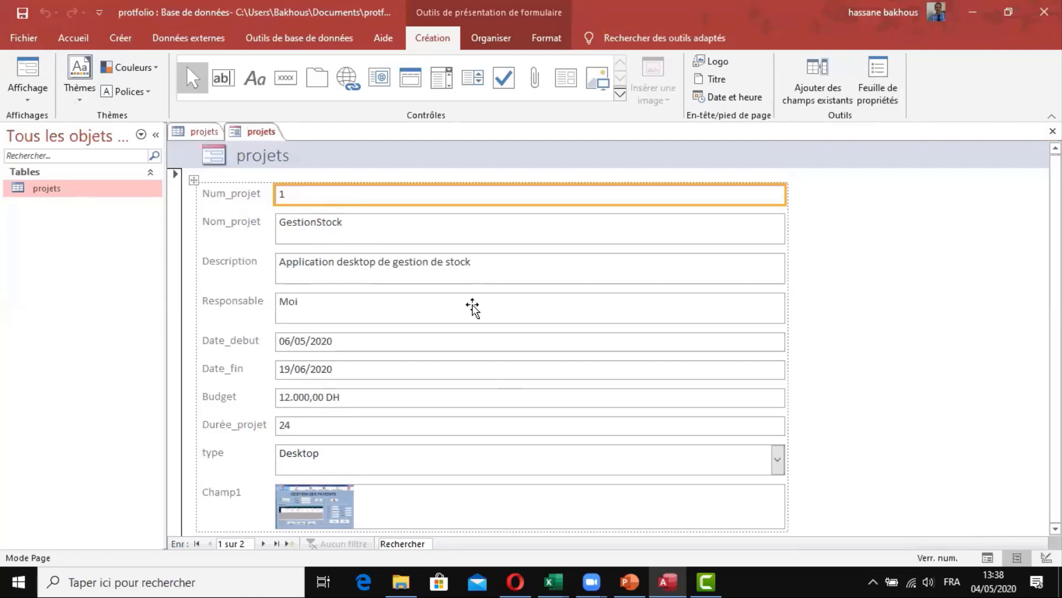
left_click(31, 69)
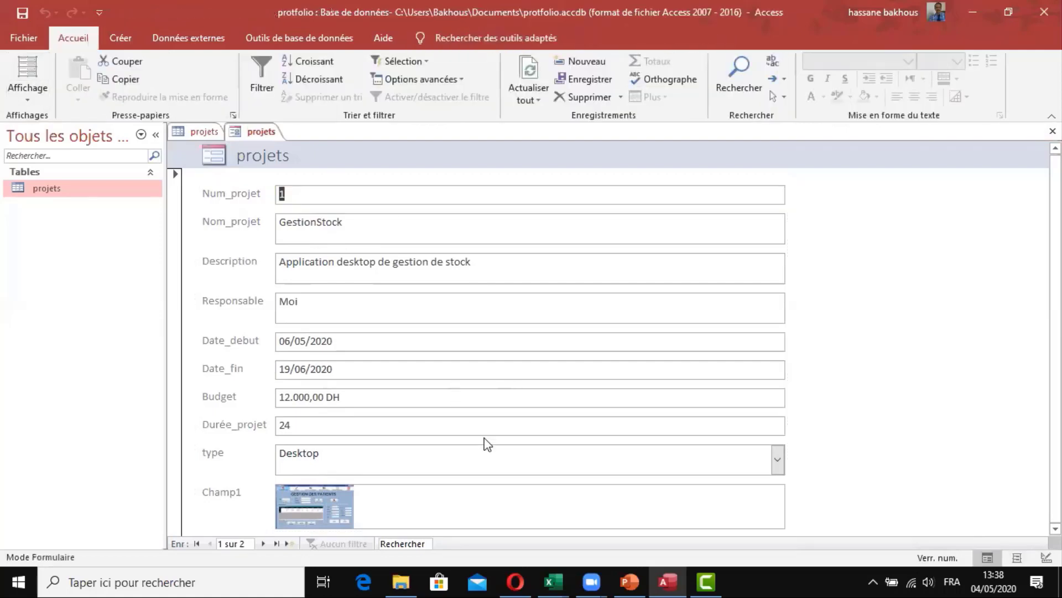
- Browse back and forth through the project records in the generated form
left_click(264, 544)
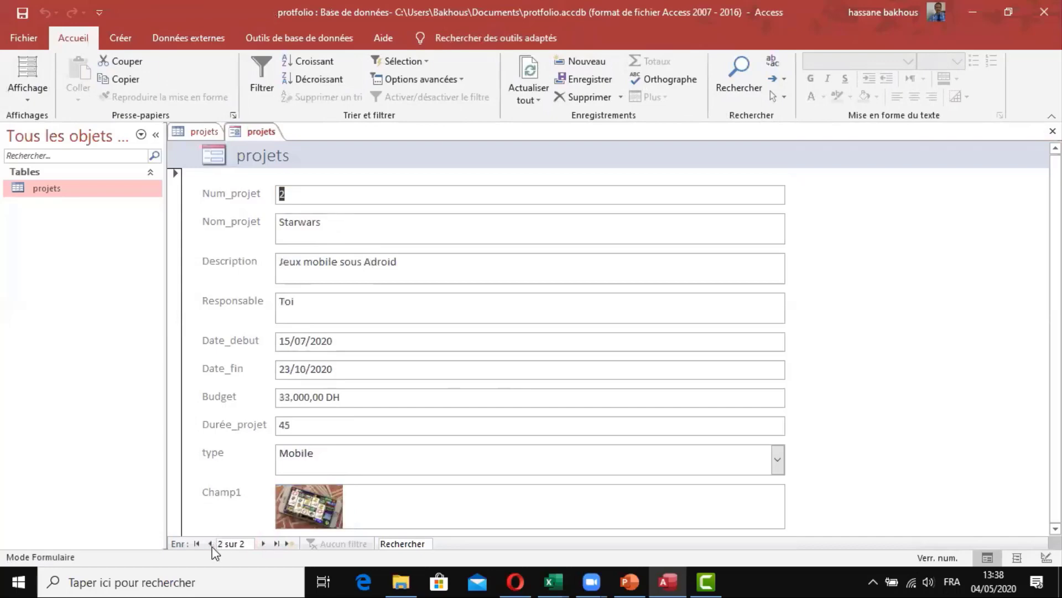
left_click(211, 543)
left_click(275, 544)
left_click(210, 544)
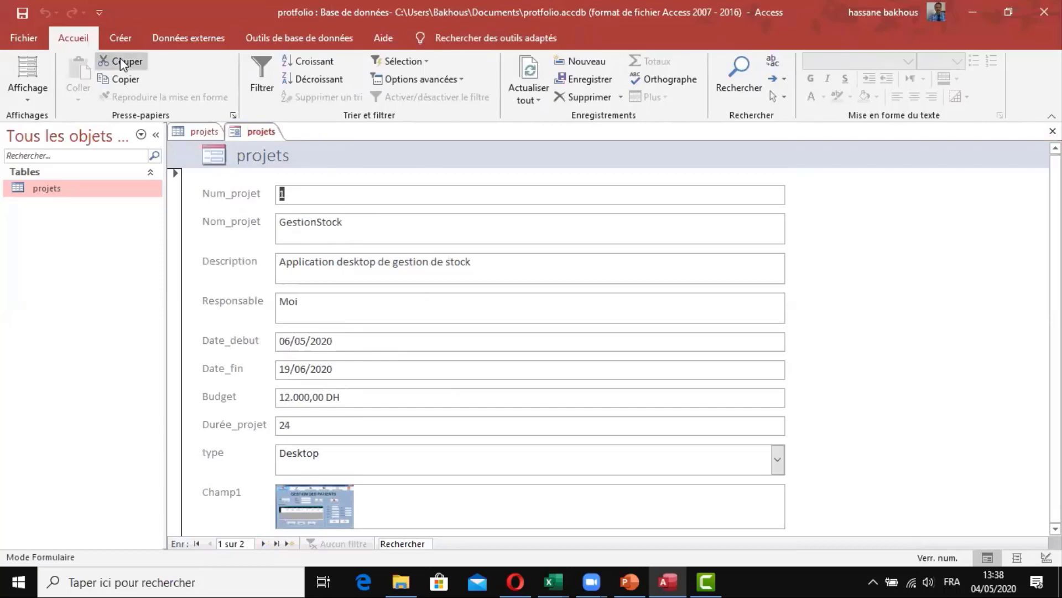
- Close the generated projets form without saving it
left_click(121, 39)
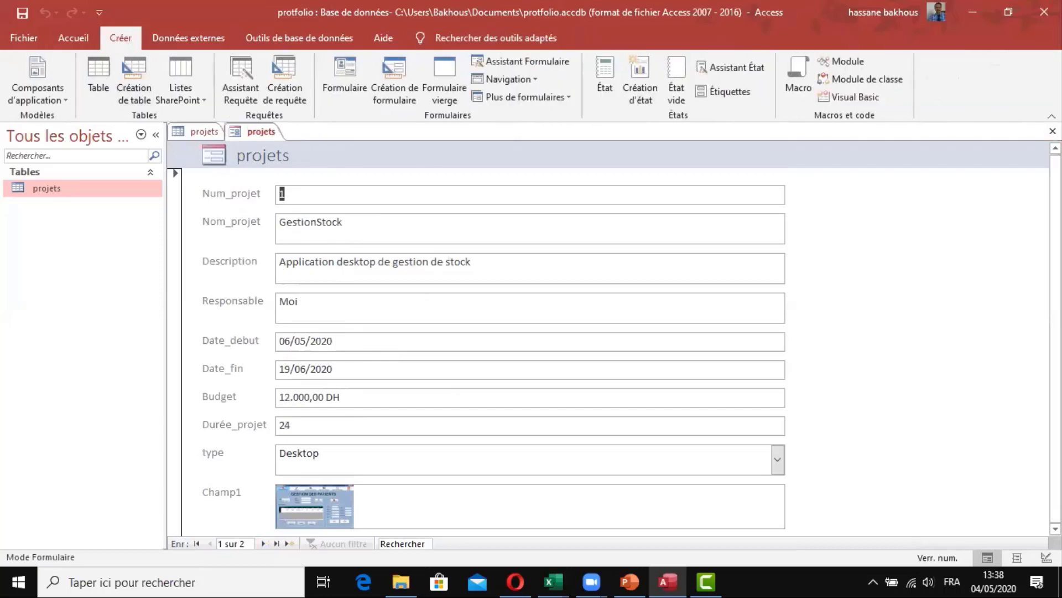
left_click(1053, 131)
left_click(538, 334)
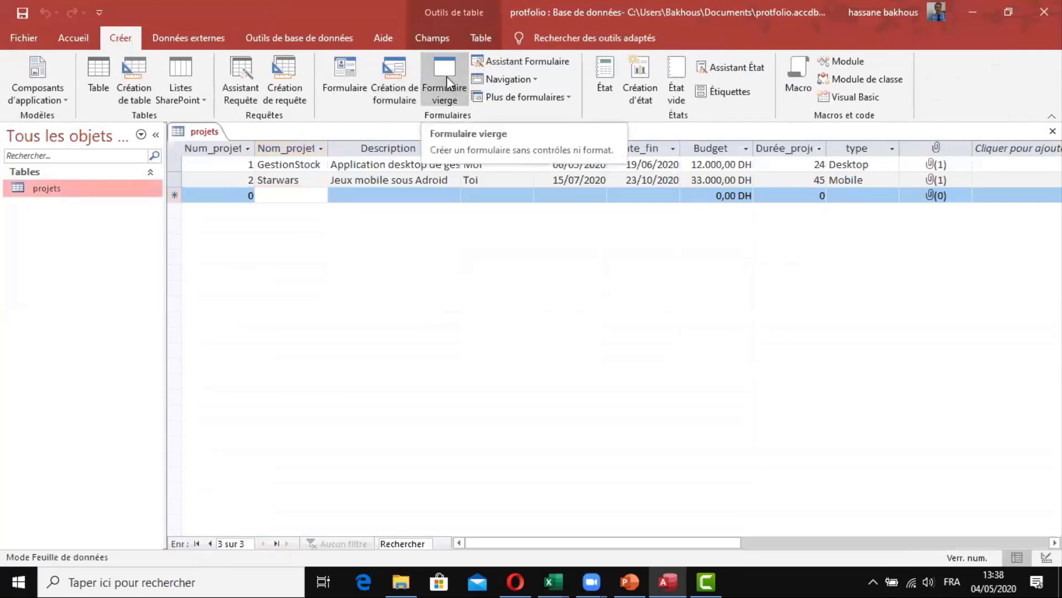
- Create an empty form in Design view and enlarge its Détail section to about 17 cm wide and 11 cm high
left_click(387, 77)
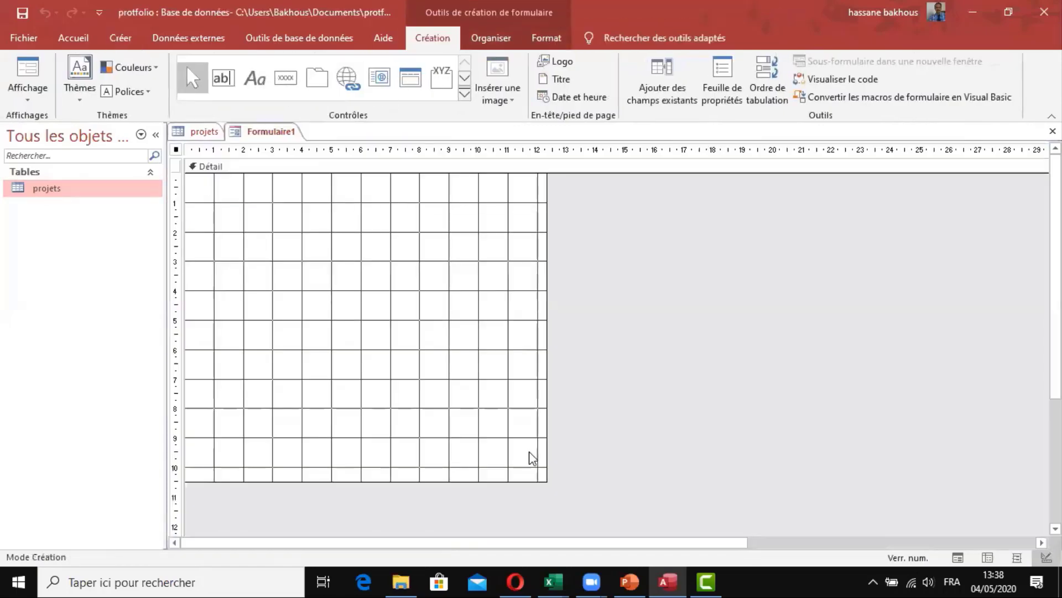
left_click_drag(544, 479, 684, 498)
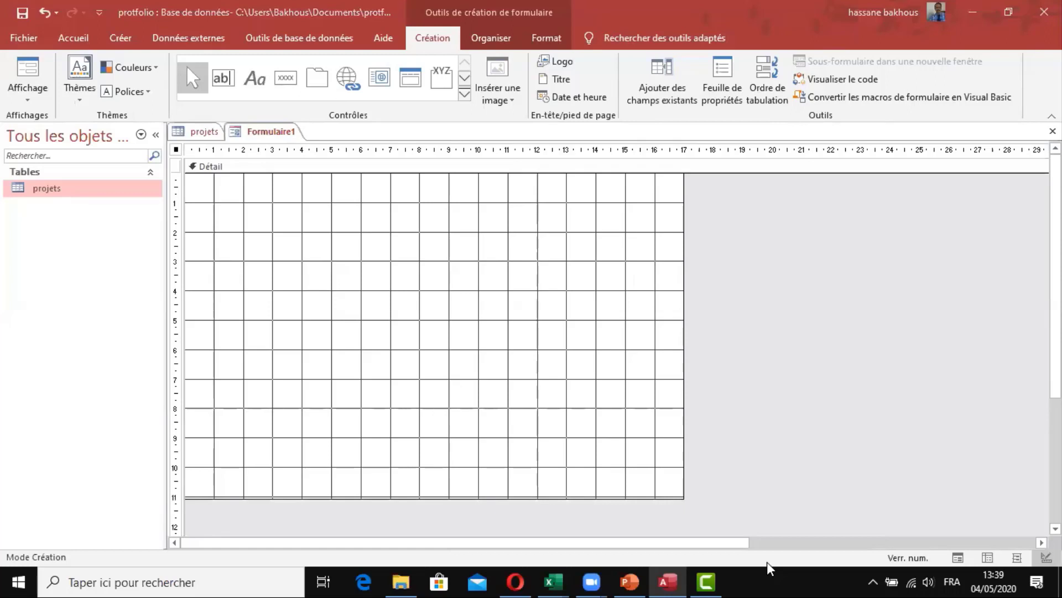
left_click(374, 297)
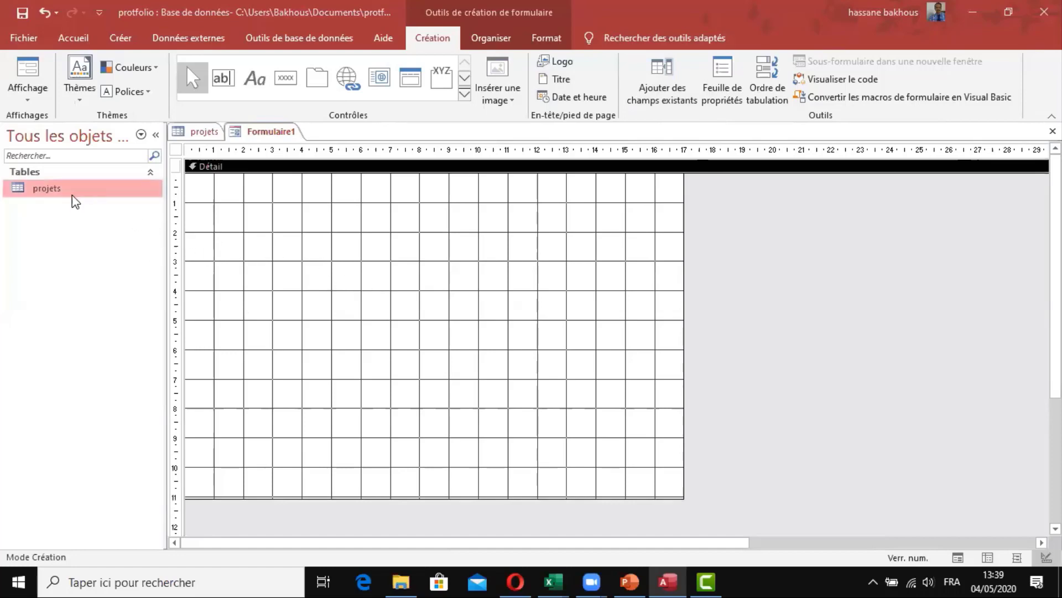
- Review the projets table's columns from Num_projet to Budget, and return to the Formulaire1 design
double_click(43, 191)
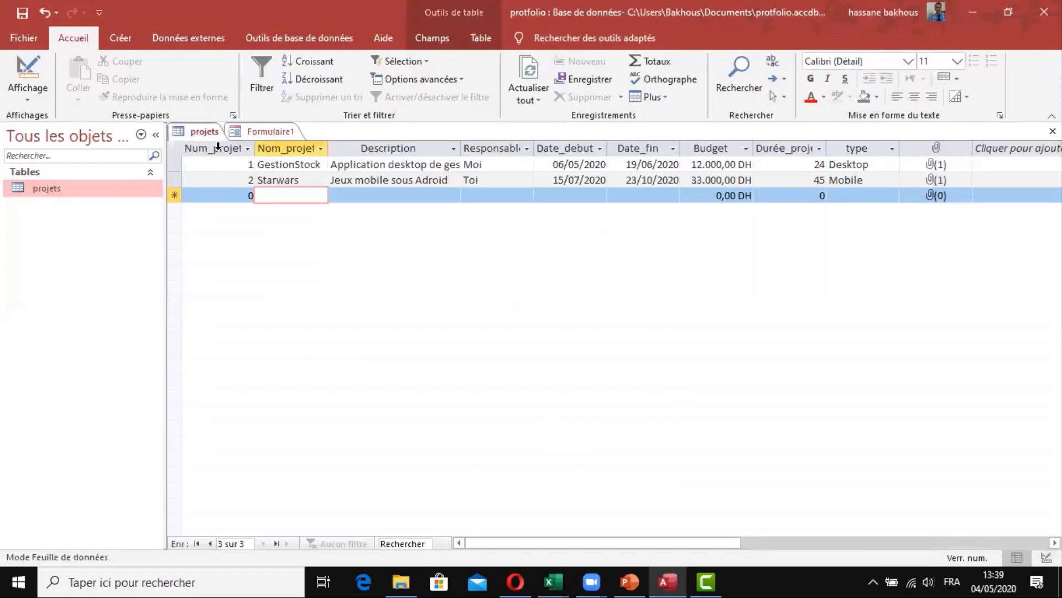
left_click(217, 148)
left_click(288, 148)
left_click(399, 148)
left_click(498, 148)
left_click(591, 148)
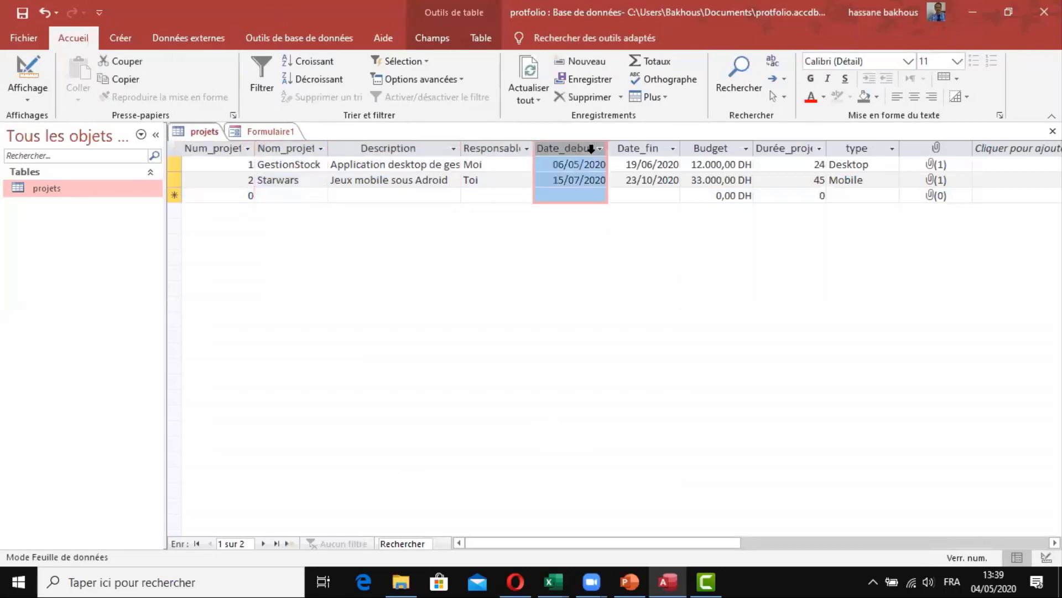
left_click(642, 149)
left_click(746, 148)
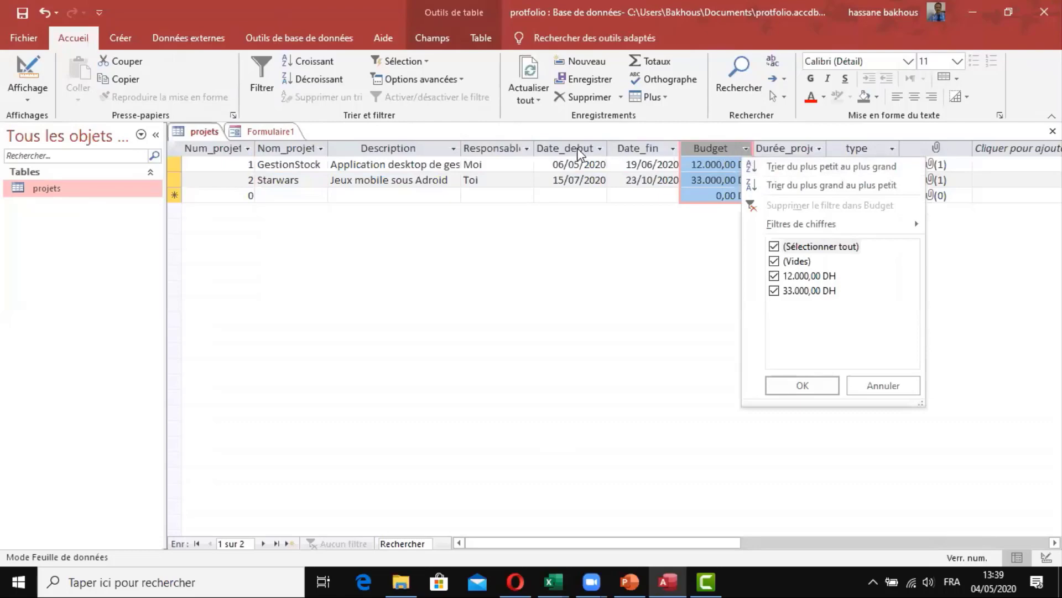
left_click(265, 131)
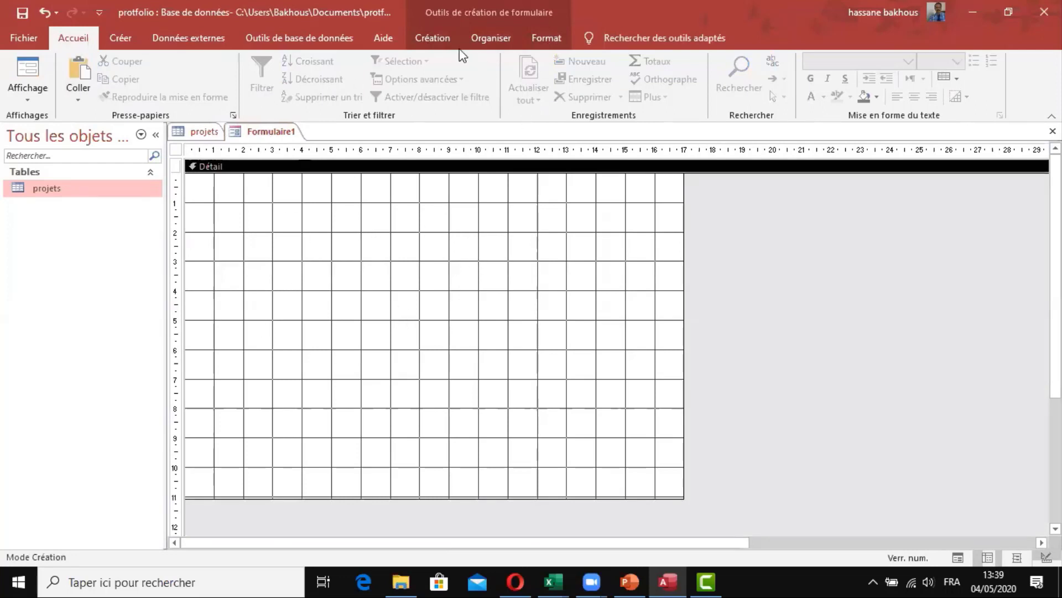
left_click(434, 39)
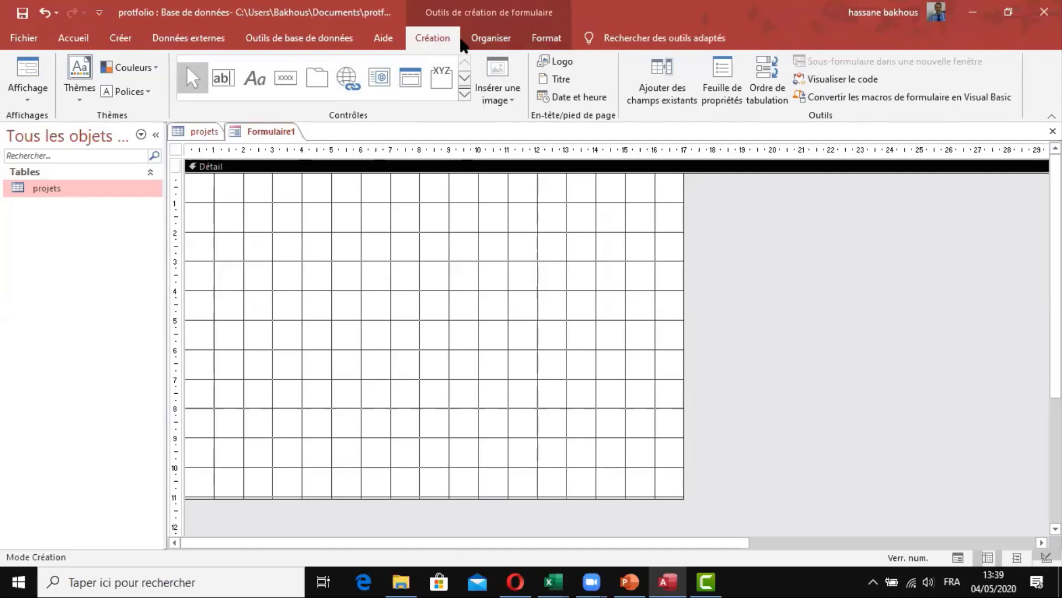
left_click(505, 40)
left_click(538, 39)
left_click(441, 40)
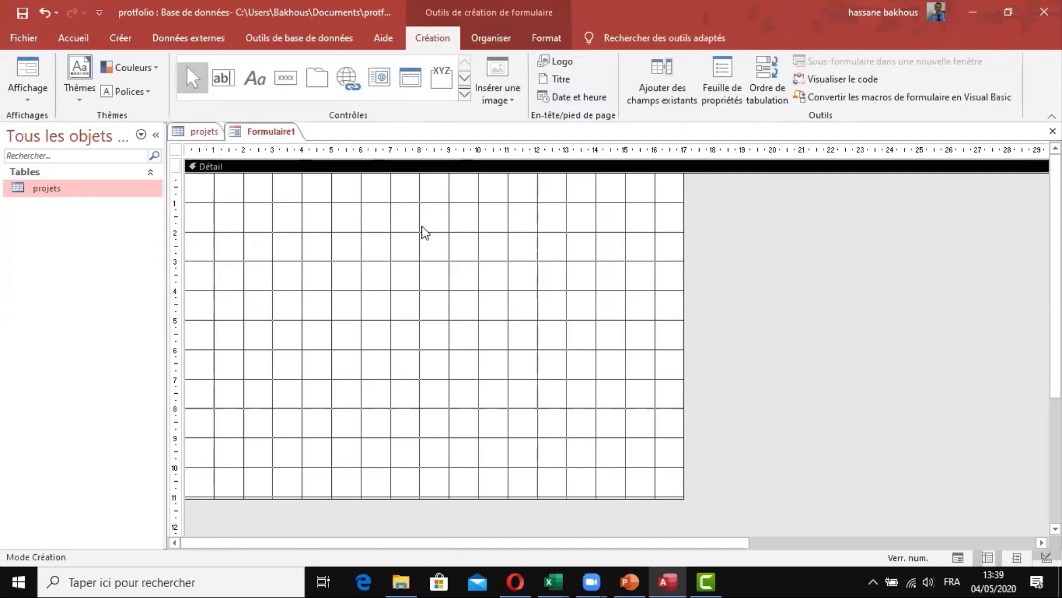
- Show the projets table's available fields and place Num_projet on the form with Nom_projet aligned directly beneath it
left_click(672, 102)
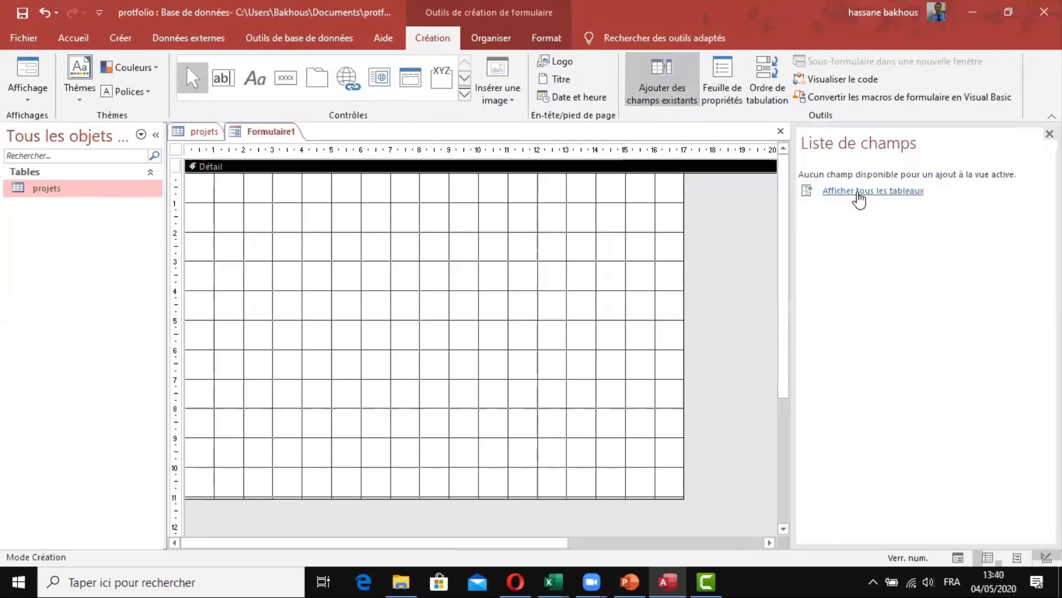
left_click(860, 198)
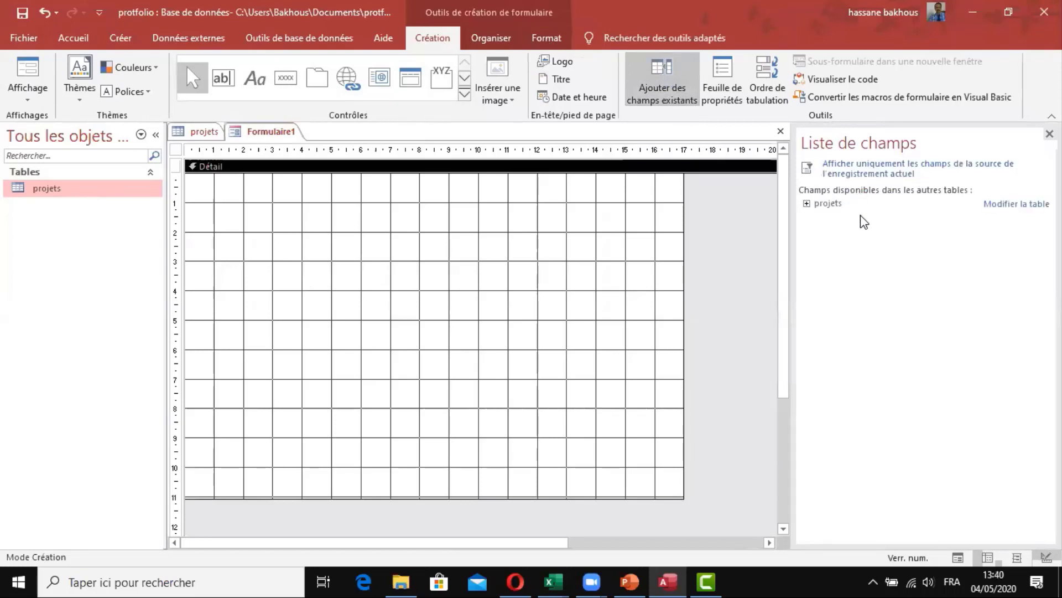
left_click(808, 204)
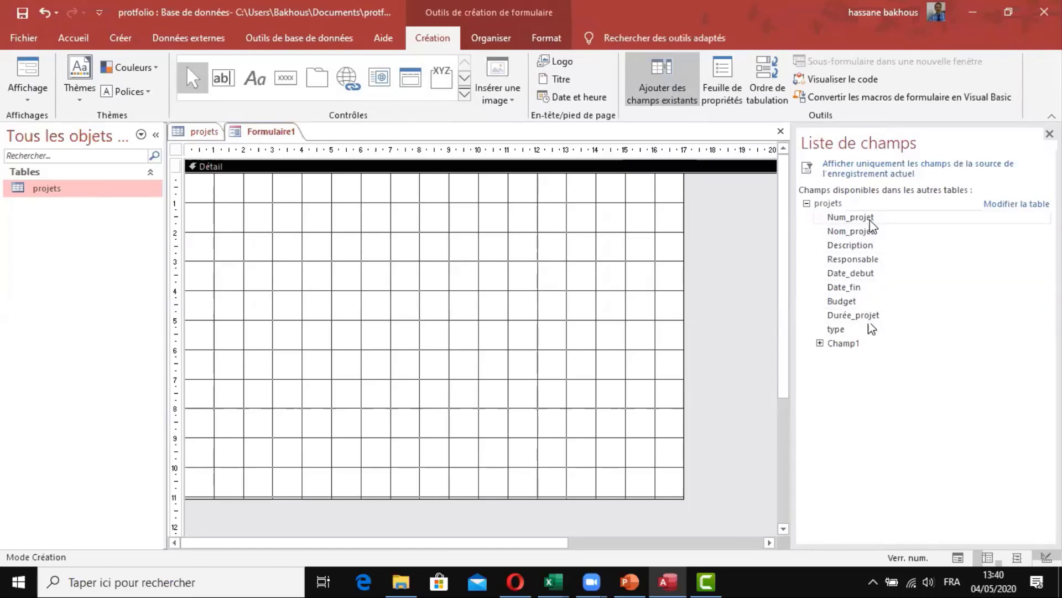
left_click_drag(872, 220, 305, 233)
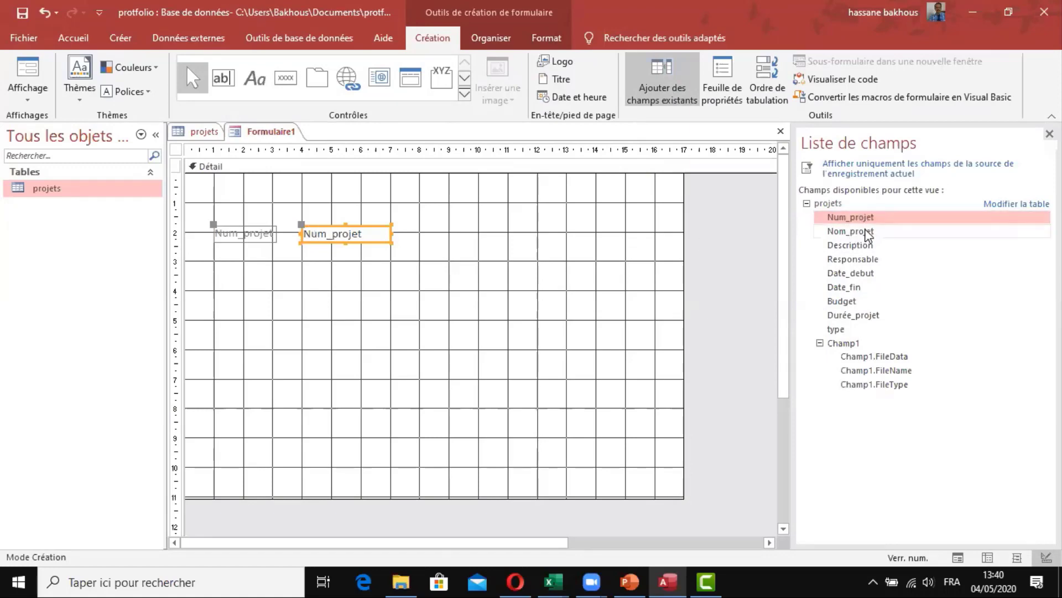
left_click_drag(866, 231, 333, 259)
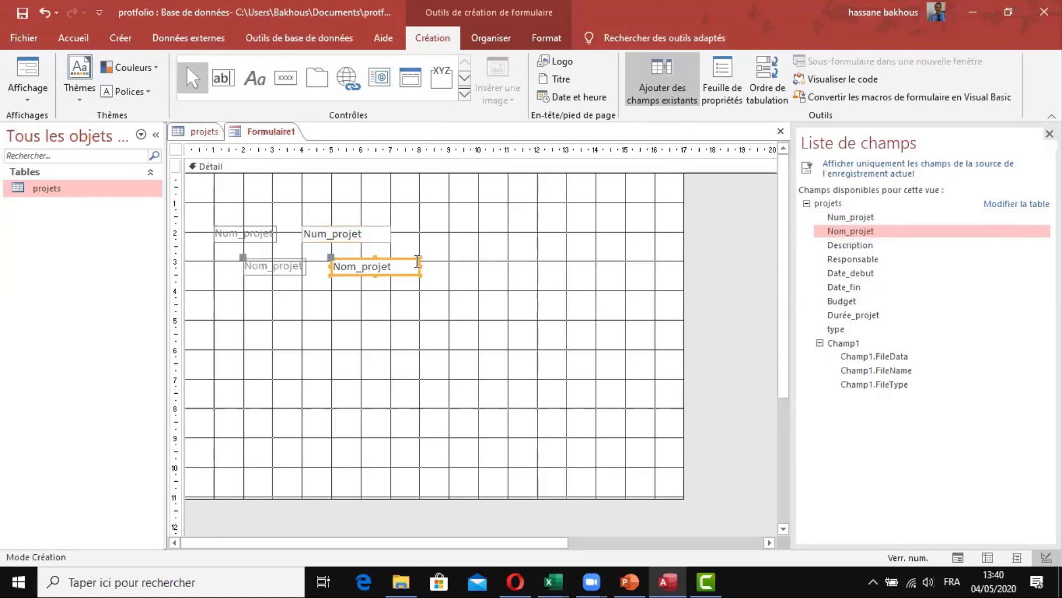
left_click_drag(407, 262, 371, 252)
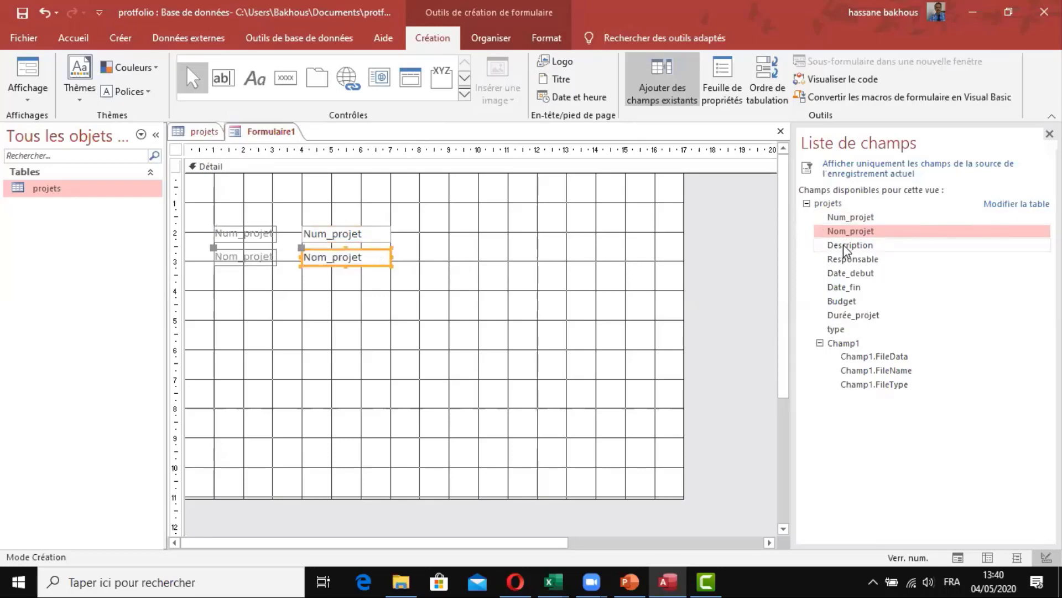
- Add the Description and Responsable fields to the form, aligned in the same column beneath Nom_projet
left_click_drag(824, 245, 310, 284)
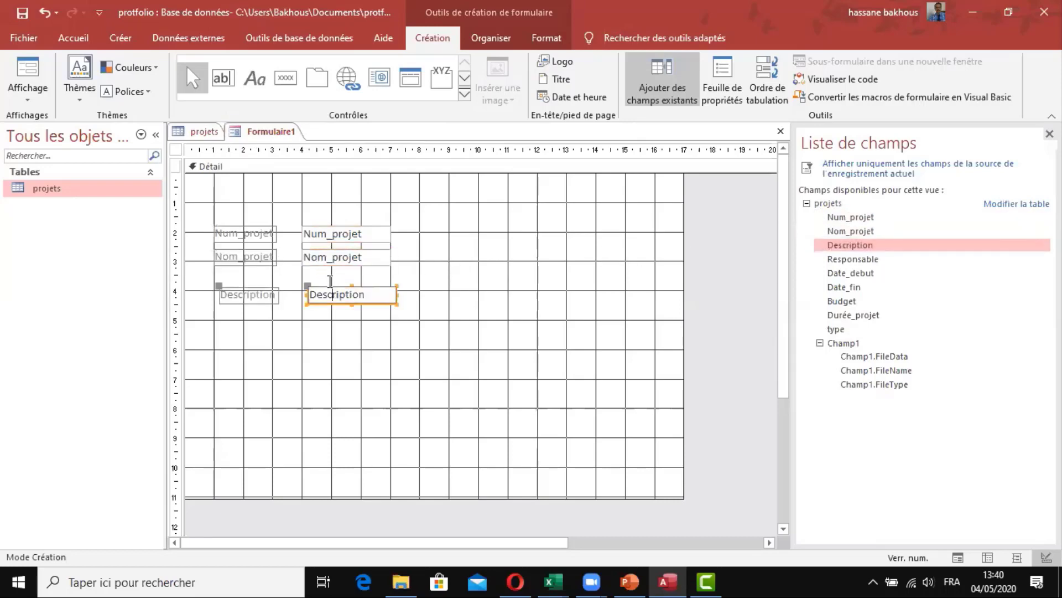
left_click(330, 288)
left_click(384, 283)
left_click(366, 287)
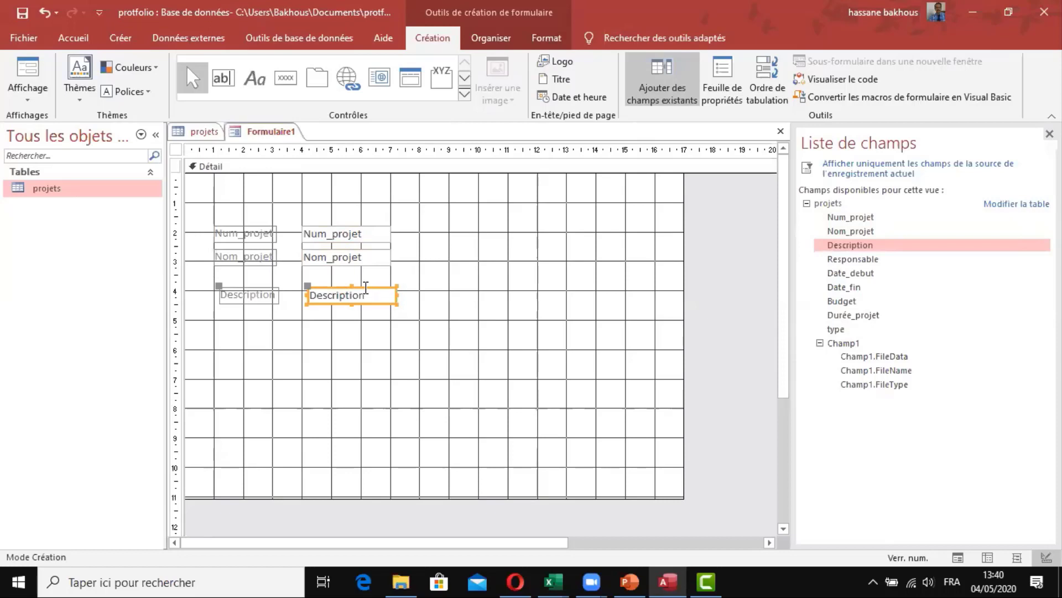
left_click_drag(367, 287, 361, 273)
left_click_drag(834, 259, 330, 301)
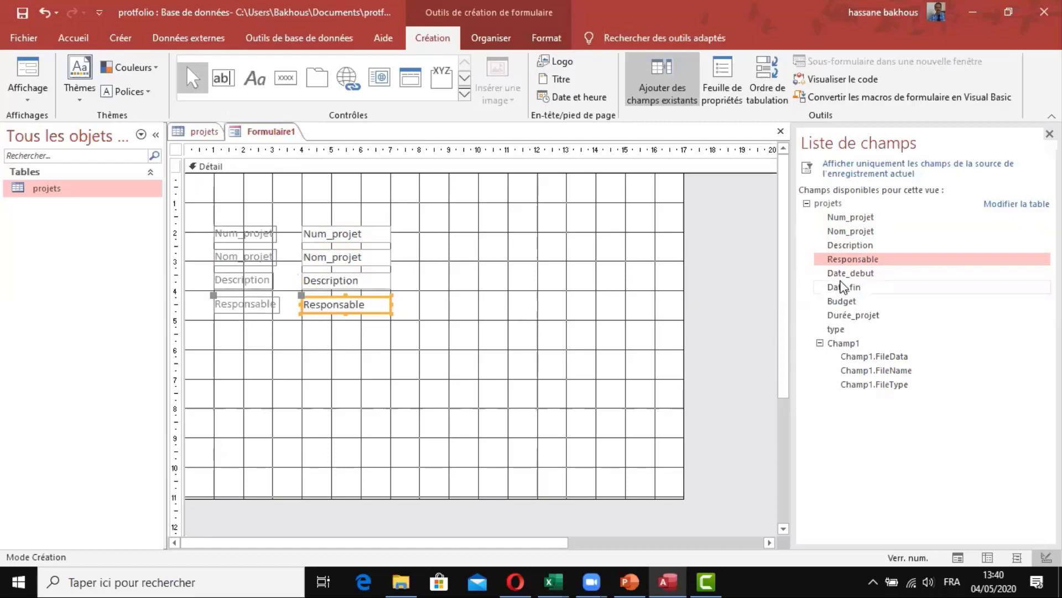
- Place the Date_debut field near the form's lower right, with Date_fin just beneath it, their boxes starting at about 12 cm
left_click_drag(846, 273, 563, 386)
left_click(379, 343)
left_click(301, 336)
left_click_drag(835, 288, 557, 410)
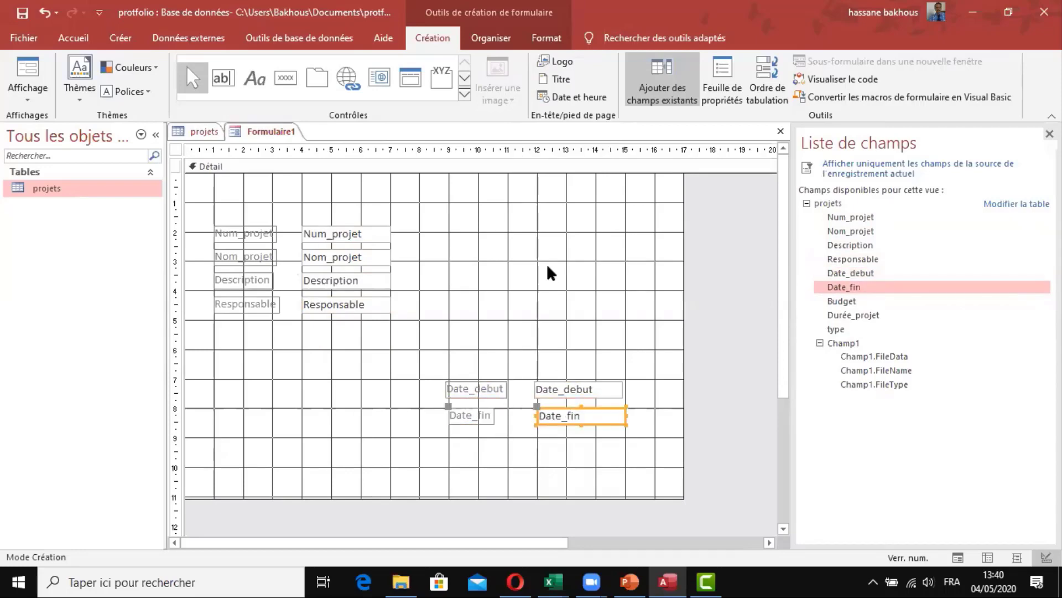